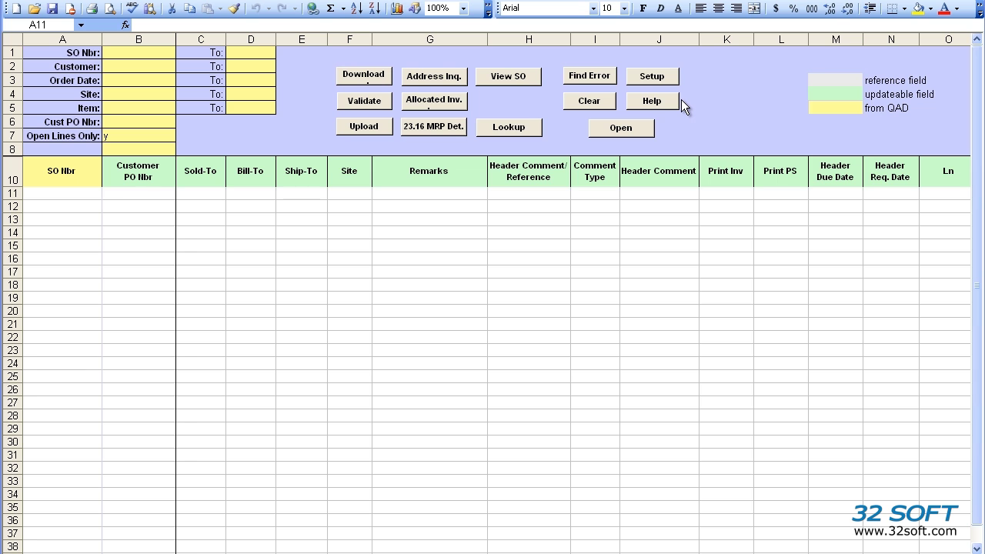
Select the 32Soft Test database in the connection setup
click(651, 77)
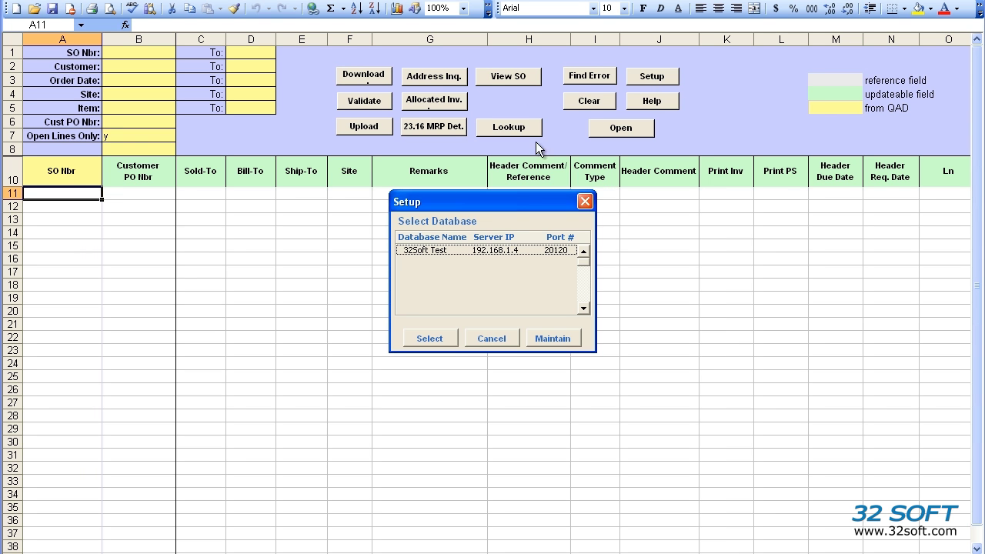
click(471, 251)
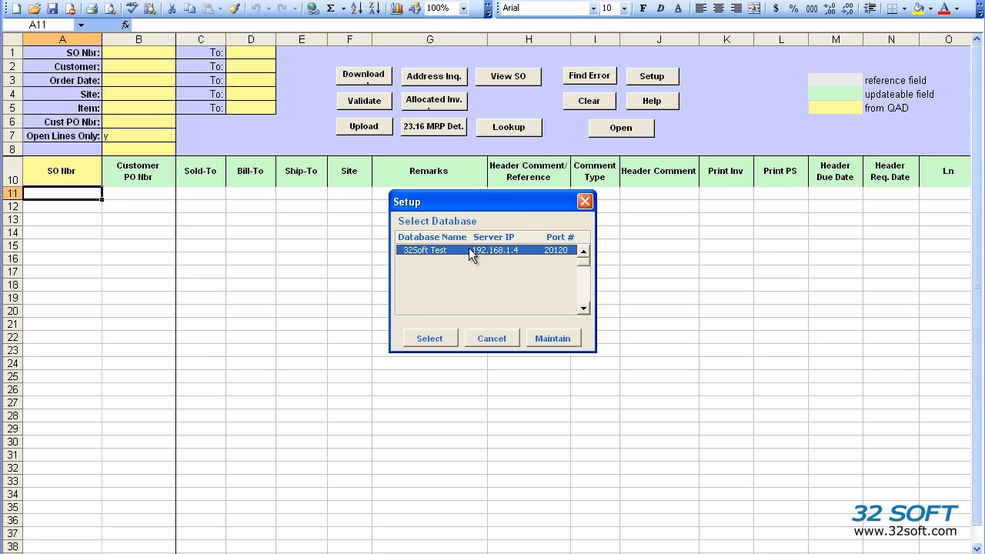
click(437, 338)
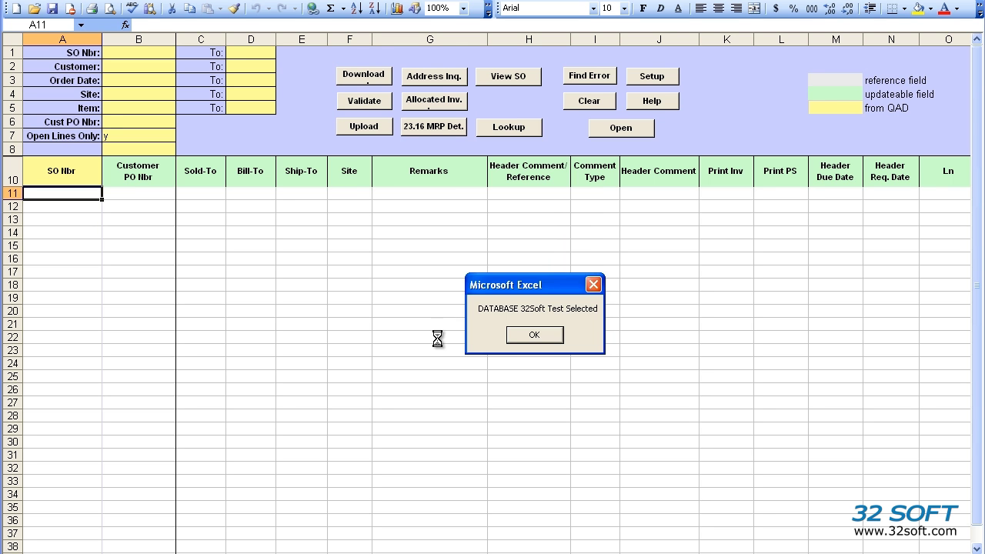
click(545, 337)
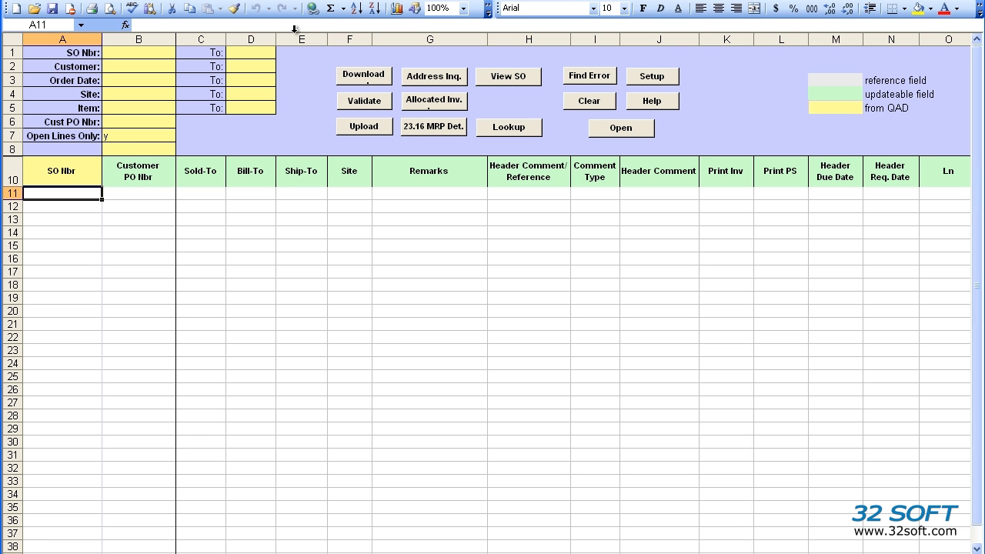
Set the download criteria to customer custA to custA with a starting order date of 04/01/2014
click(130, 137)
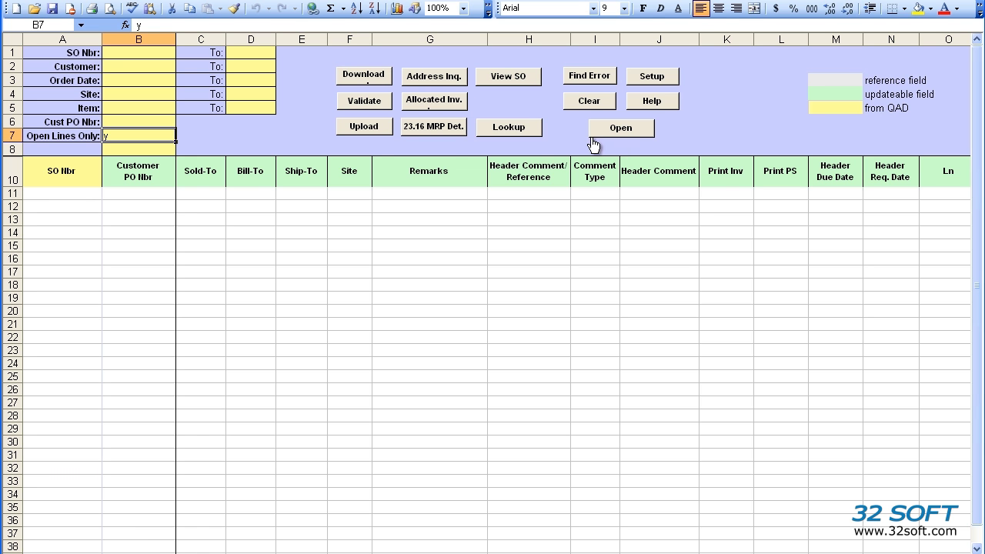
click(123, 69)
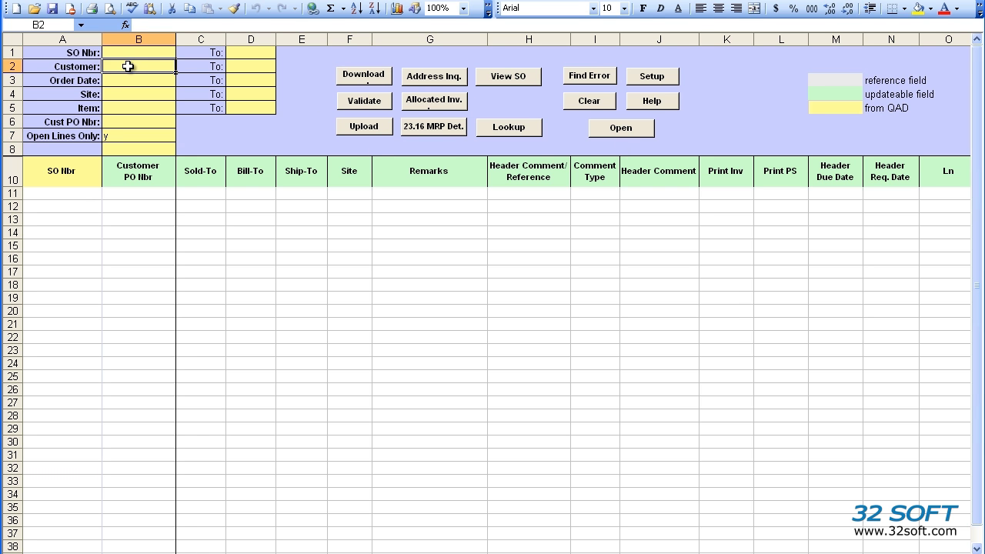
text(c1HA)
key(Tab)
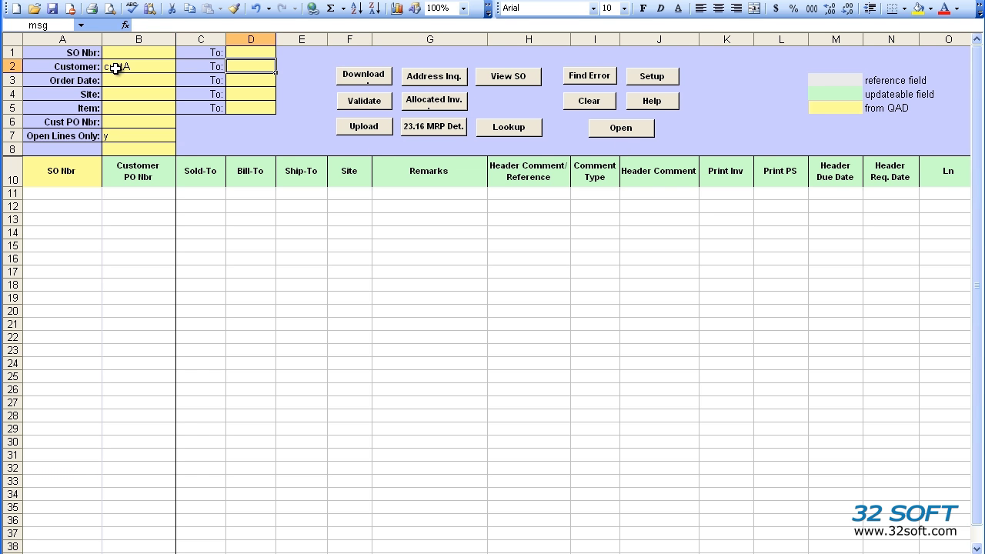
text(custA)
key(Tab)
text(04/01/)
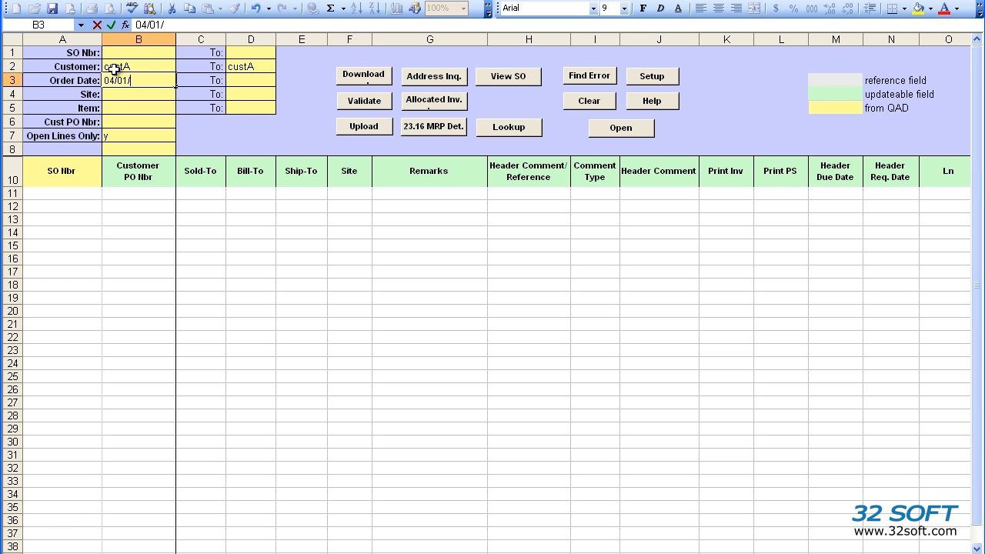
text(2014)
key(Return)
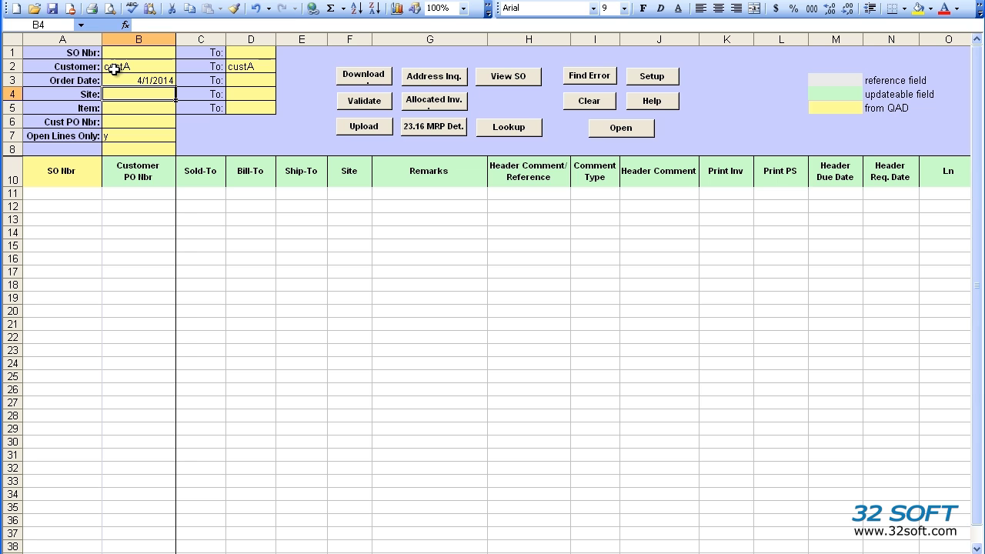
Download the matching sales orders, logging in to QAD with the user ID and account password
click(355, 73)
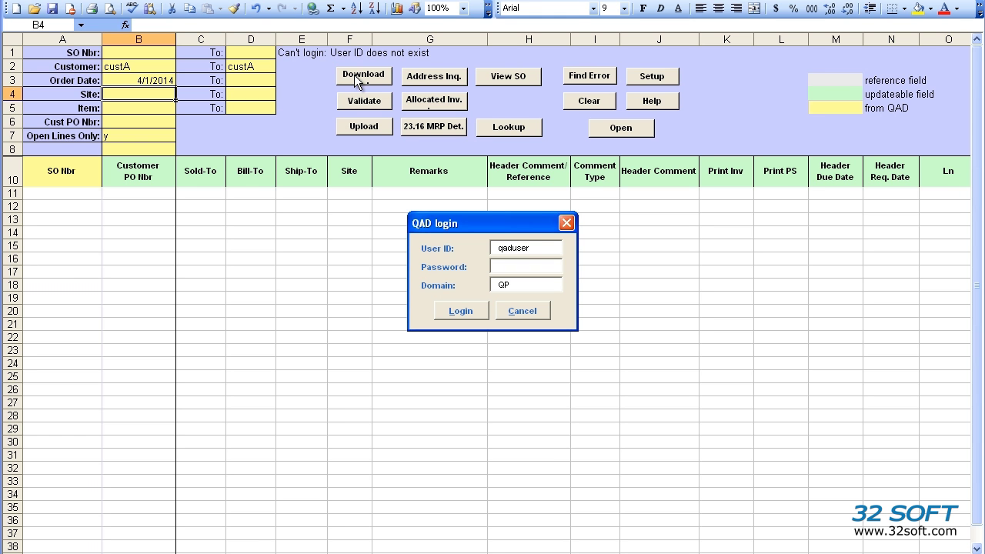
key(BackSpace)
key(BackSpace)
key(BackSpace)
key(BackSpace)
key(BackSpace)
key(BackSpace)
key(BackSpace)
text(mfg)
key(Tab)
text(******)
key(Tab)
key(Return)
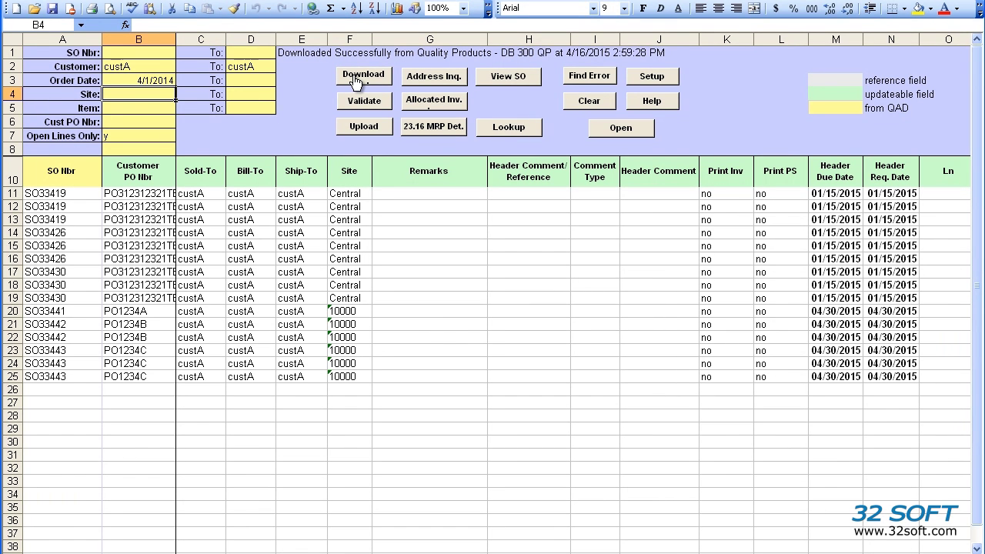
Review the sales order numbers of the downloaded lines
scroll(529, 219, right, 5)
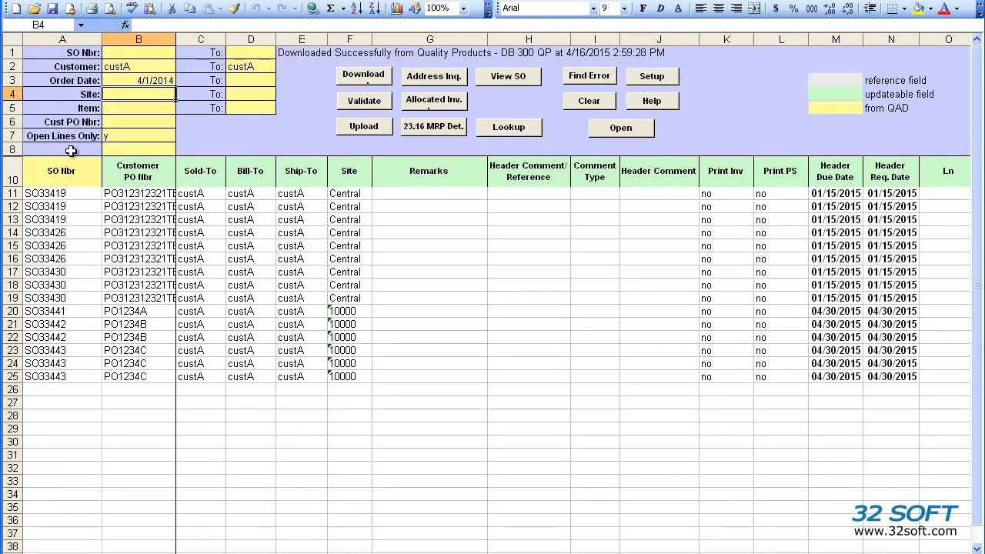
drag(66, 197, 91, 353)
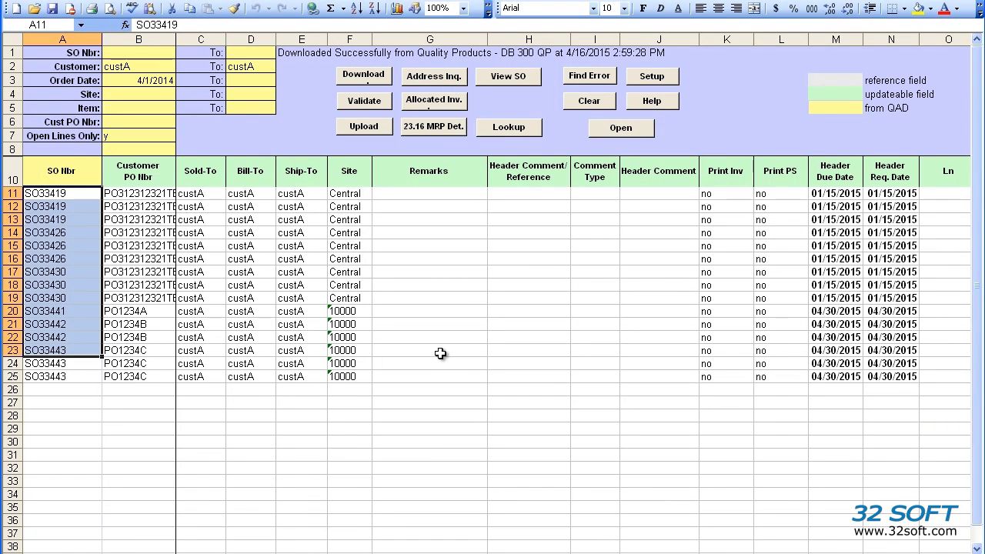
click(66, 193)
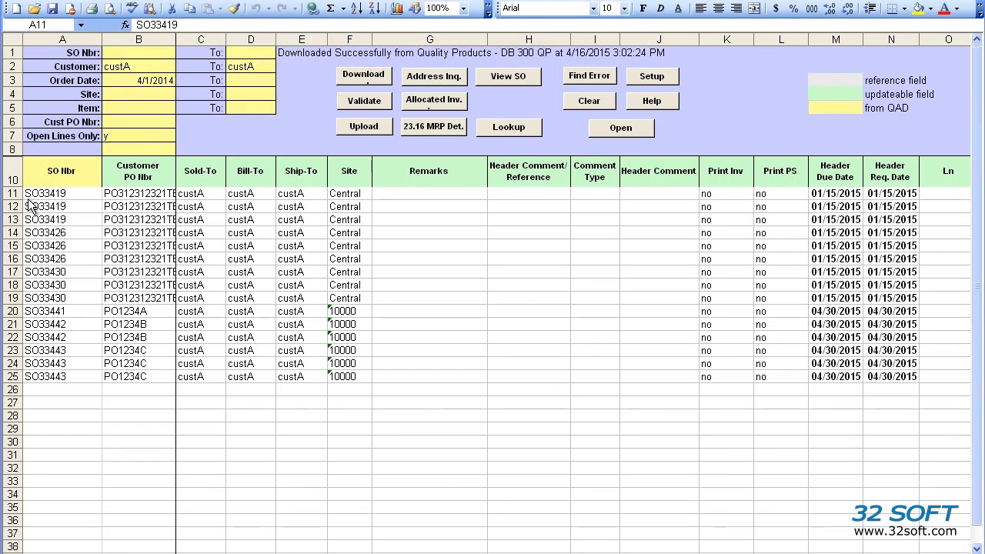
Delete rows 11 to 19, which hold the sales order lines for site Central
click(36, 192)
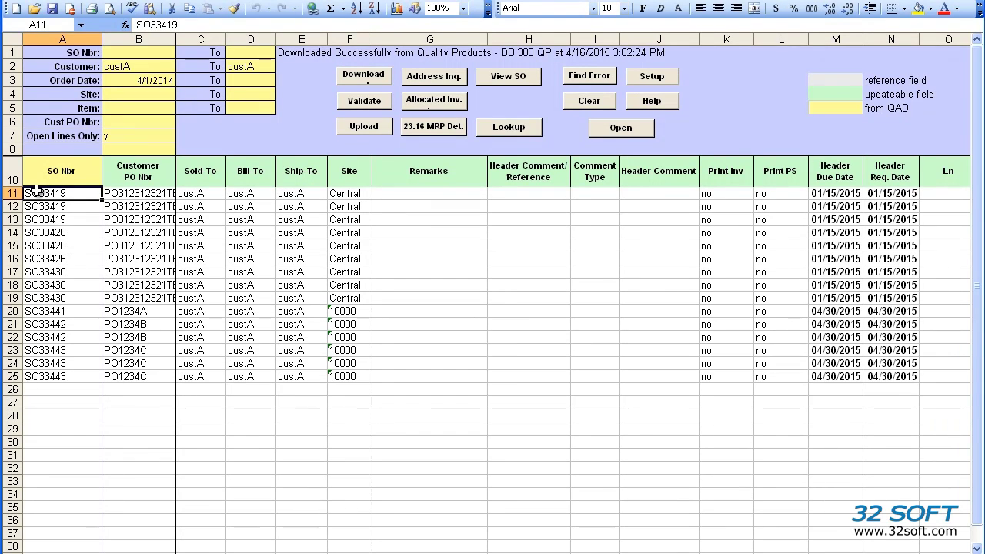
key(shift+Down)
key(shift+Down)
key(shift+Down)
key(shift+Down)
key(shift+Down)
key(shift+Down)
key(shift+Down)
key(shift+Down)
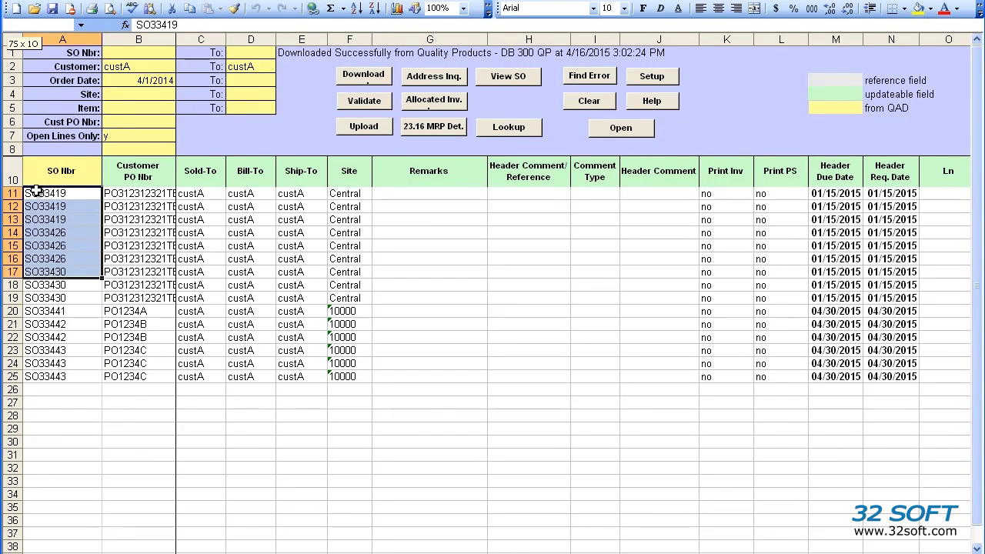
key(shift+space)
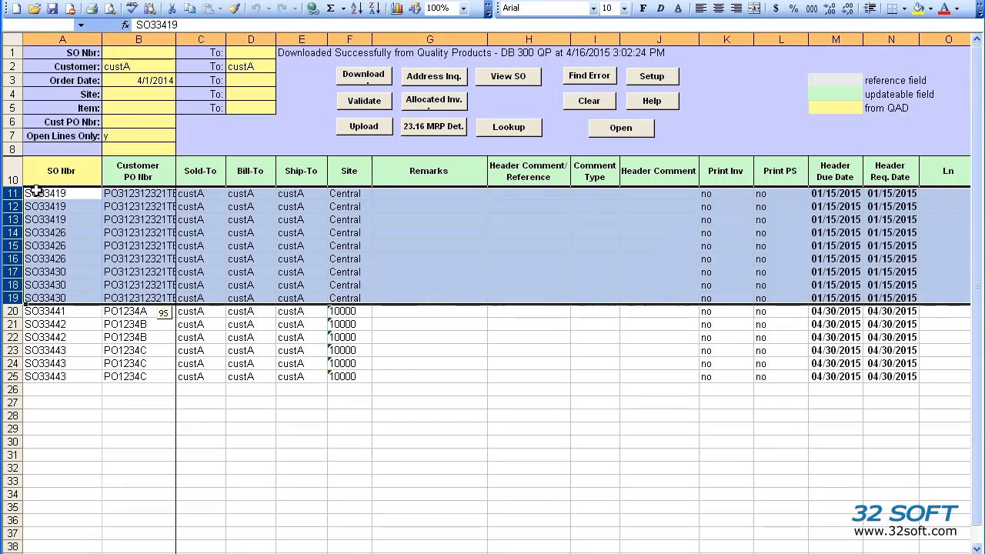
key(ctrl+minus)
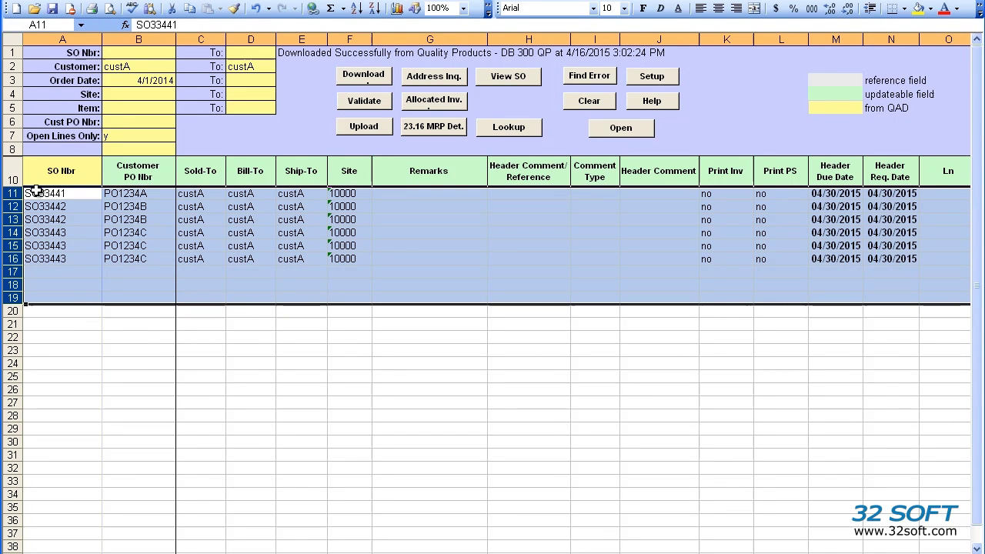
Insert a new row 14 and copy the sales order line from row 13 into it
key(Up)
click(36, 192)
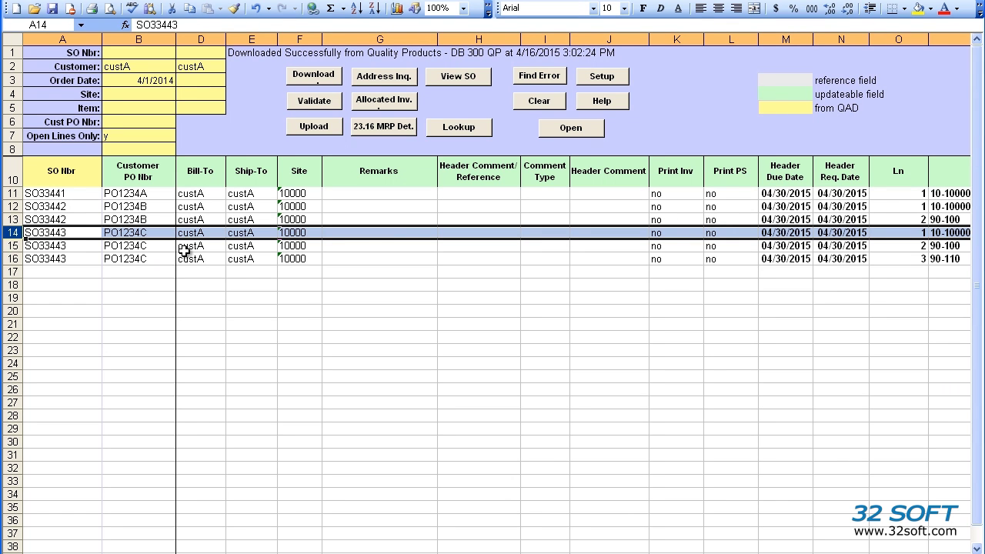
key(ctrl+plus)
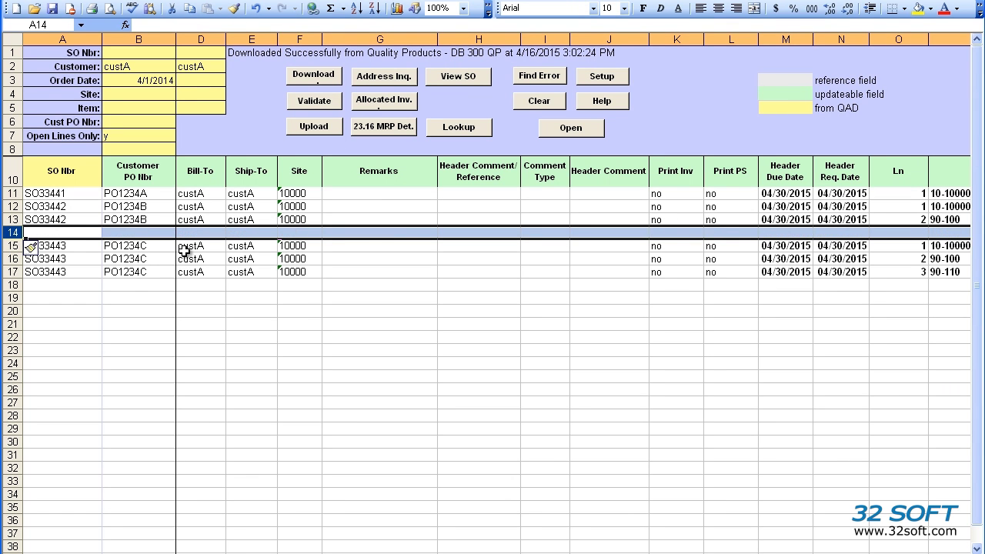
key(Up)
key(shift+space)
key(ctrl+c)
key(Down)
key(ctrl+v)
Set the line number of the copied sales order line in row 14 to 3 and its quantity ordered to 5
key(Right)
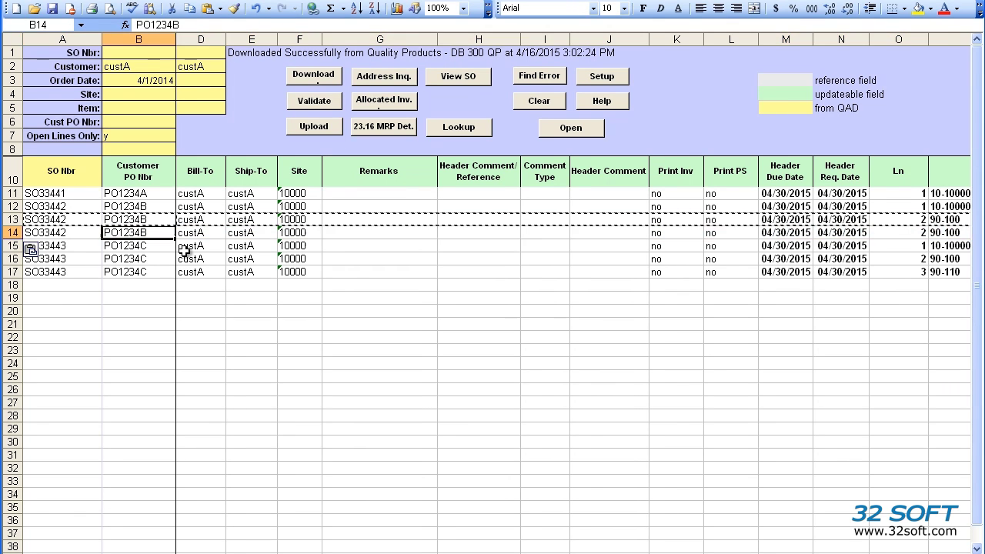
key(Right)
key(Right)
key(Right)
key(Right)
key(Right)
key(Right)
key(Right)
key(Right)
key(Right)
key(Right)
key(Right)
key(Right)
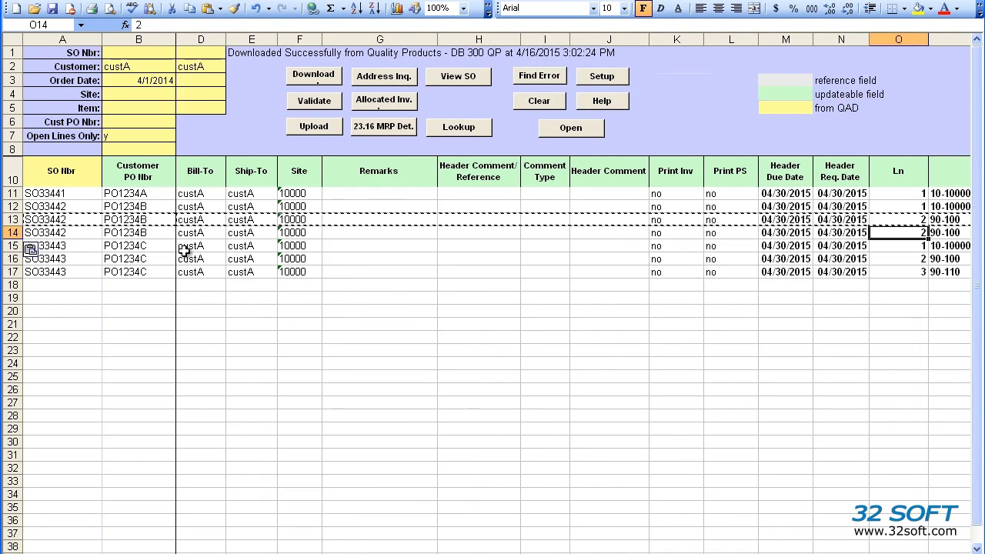
text(3)
key(Right)
key(Right)
key(Right)
text(5)
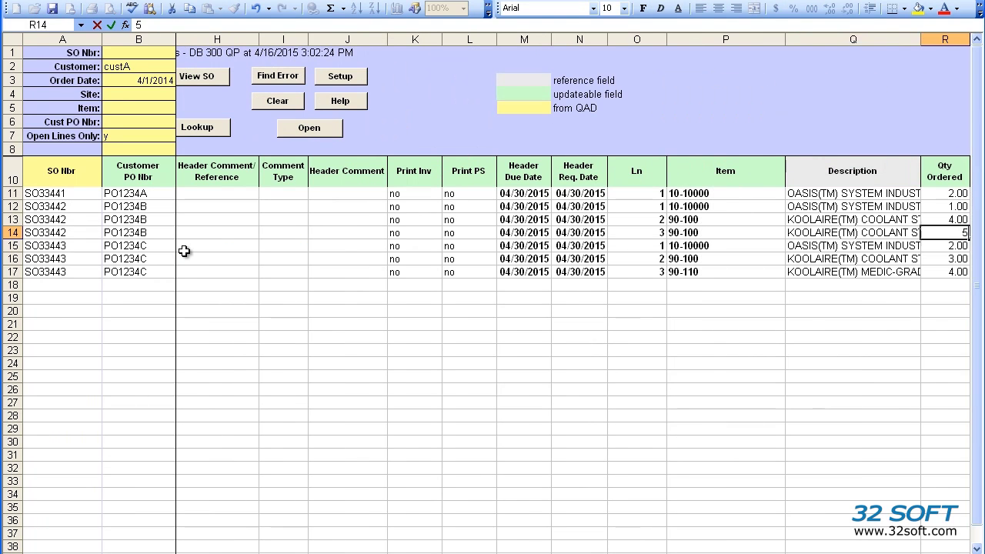
Look up items starting with 90-1 for the line in row 14 and choose item 90-110
key(Left)
key(Left)
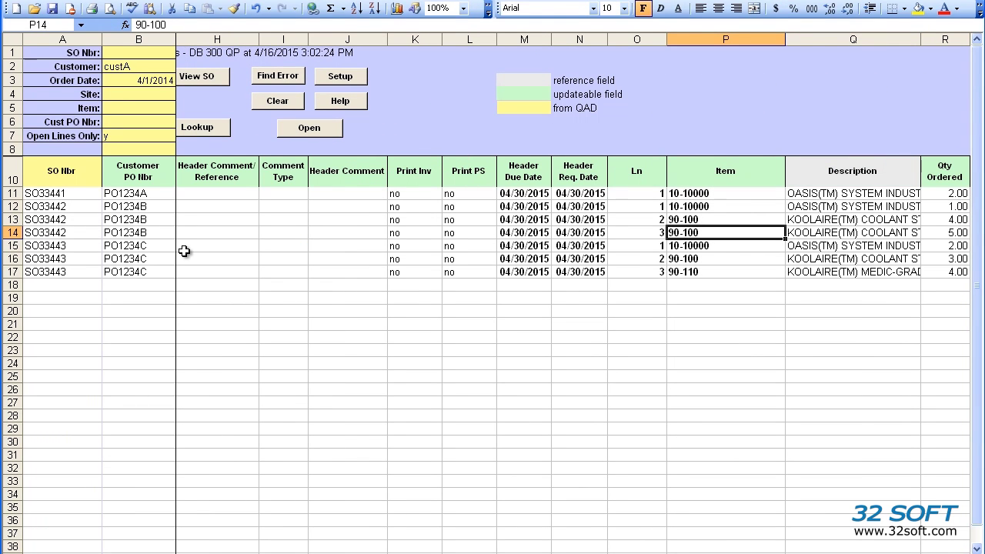
text(90-1)
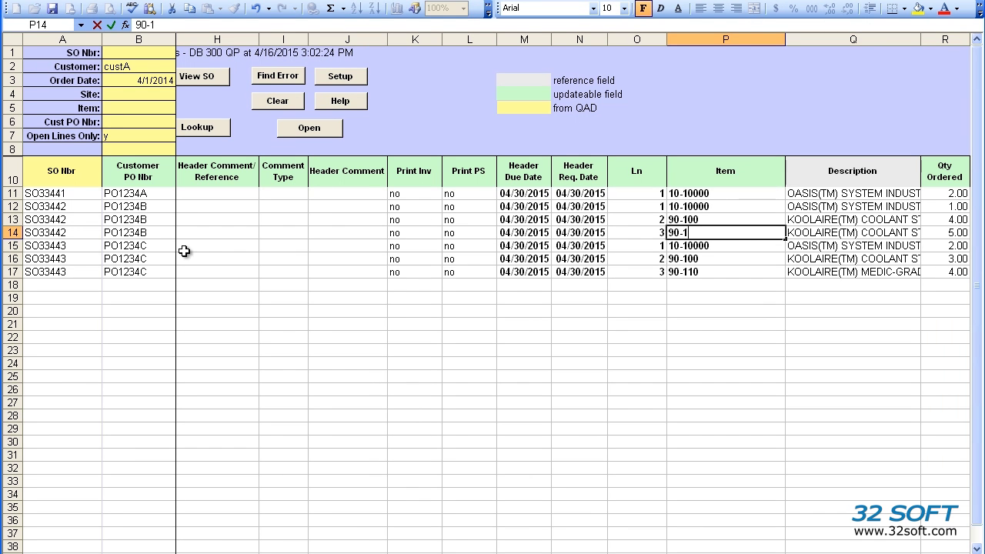
click(201, 127)
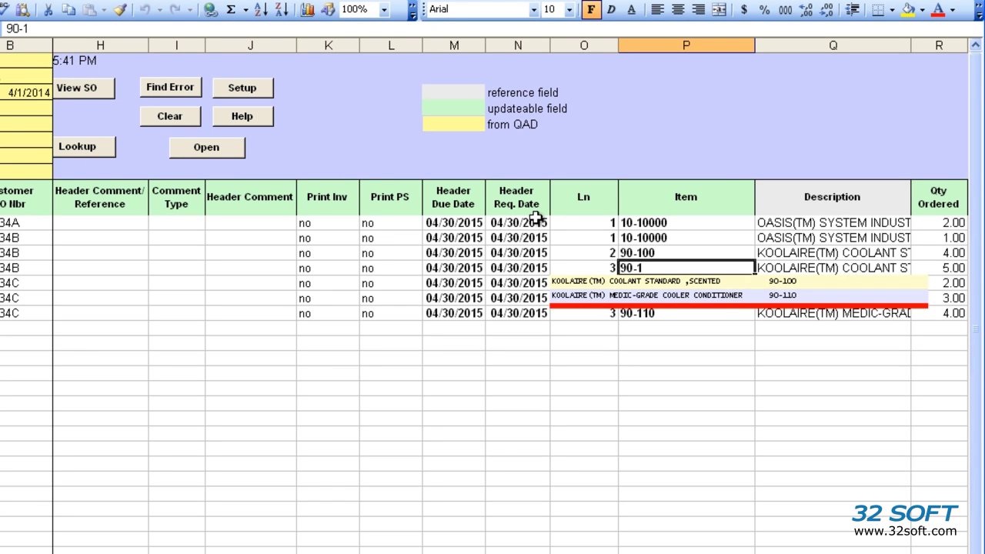
click(632, 295)
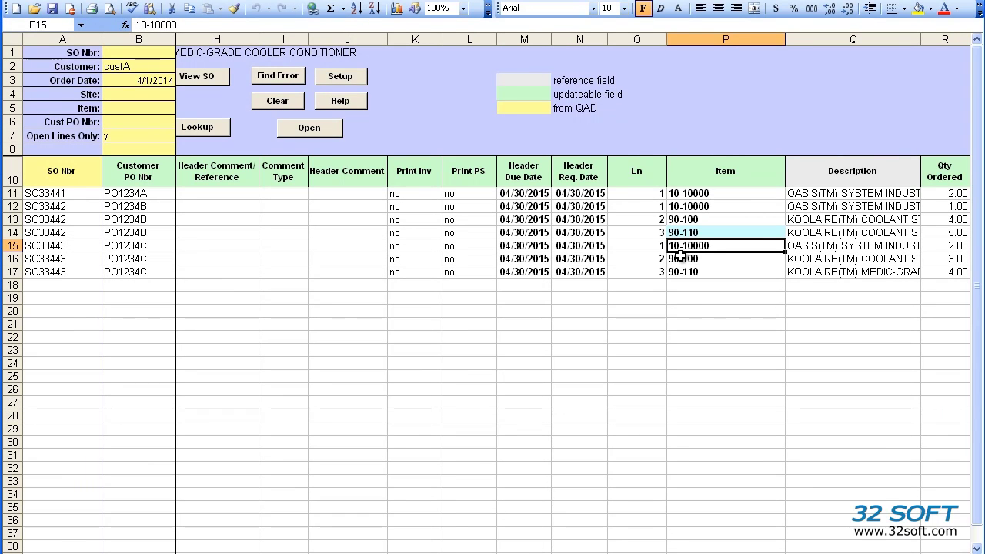
Check the allocated inventory inquiry for item 90-110 in row 14, closing the output when done
key(Up)
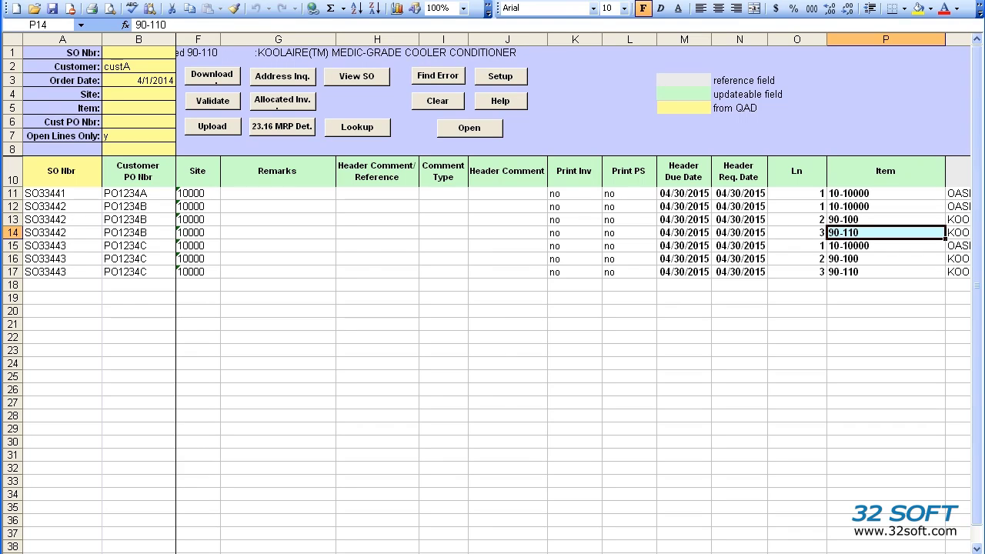
click(274, 103)
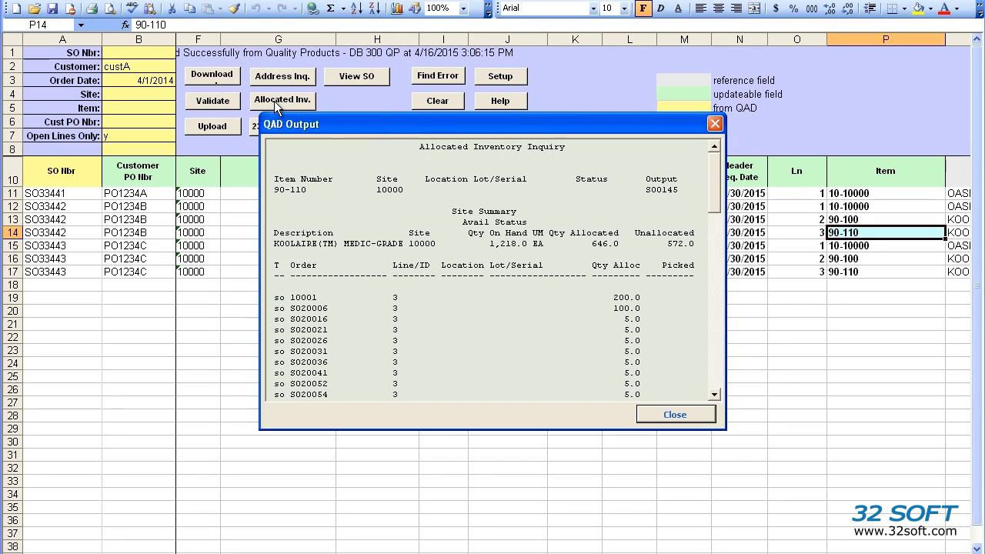
click(715, 124)
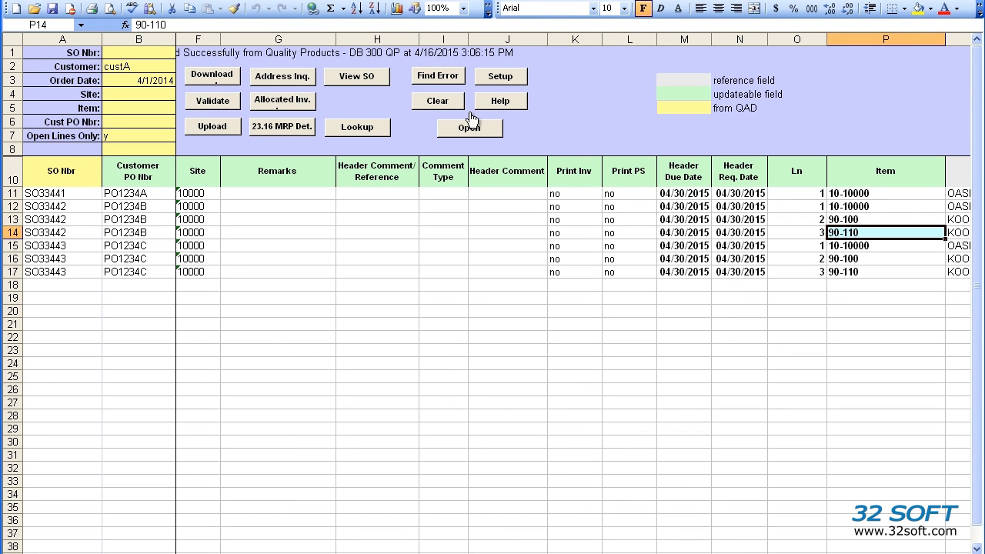
Check the 23.16 MRP Detail Inquiry for item 90-110, closing the output when done
click(288, 128)
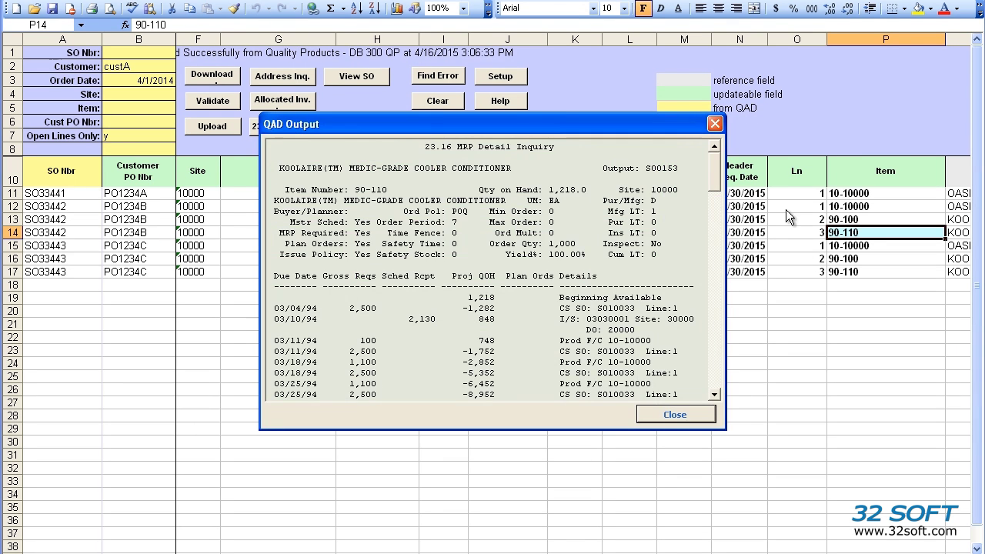
drag(719, 165, 704, 132)
click(696, 416)
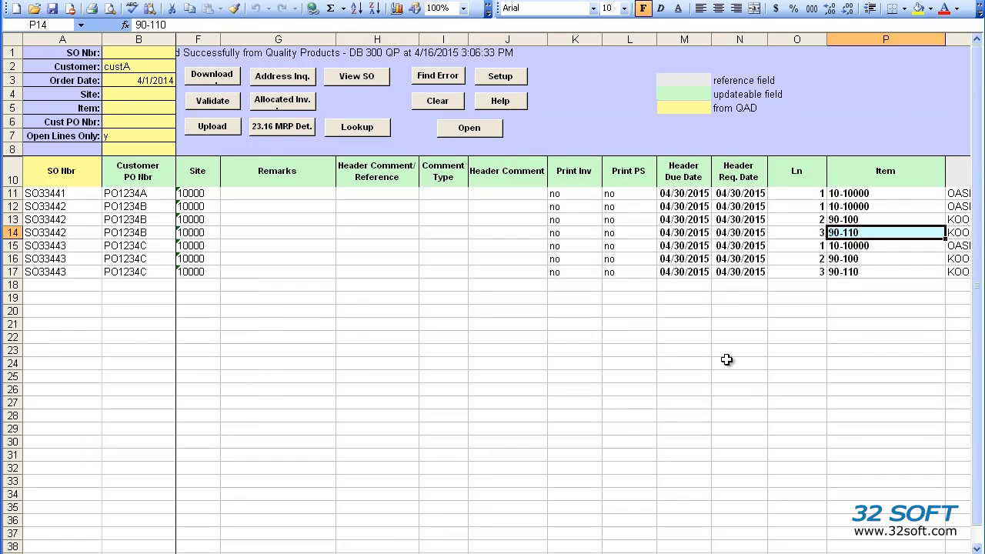
Set the header due date and header required date in row 11 to 5/30/2015
click(683, 197)
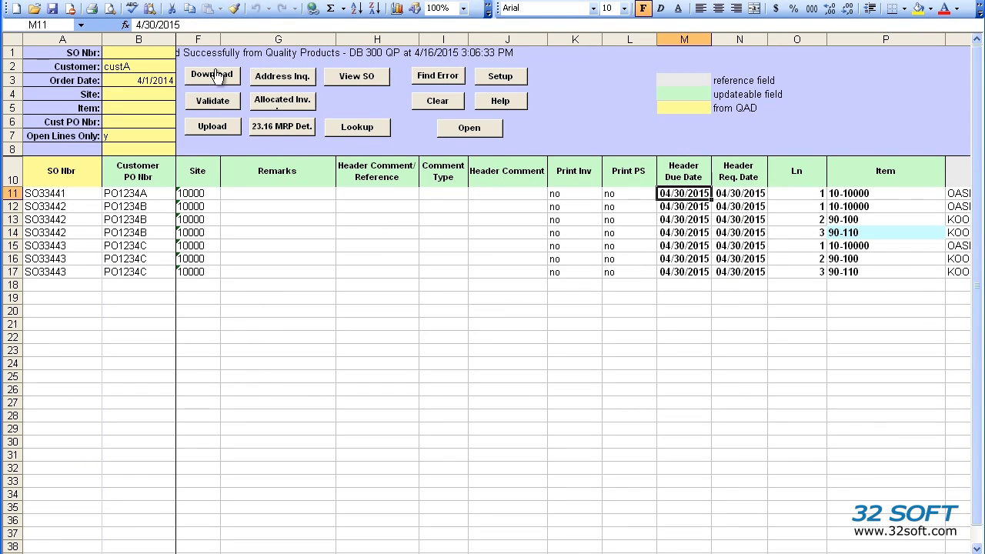
click(139, 28)
key(BackSpace)
text(5)
key(ctrl+Return)
key(ctrl+c)
key(Right)
key(ctrl+v)
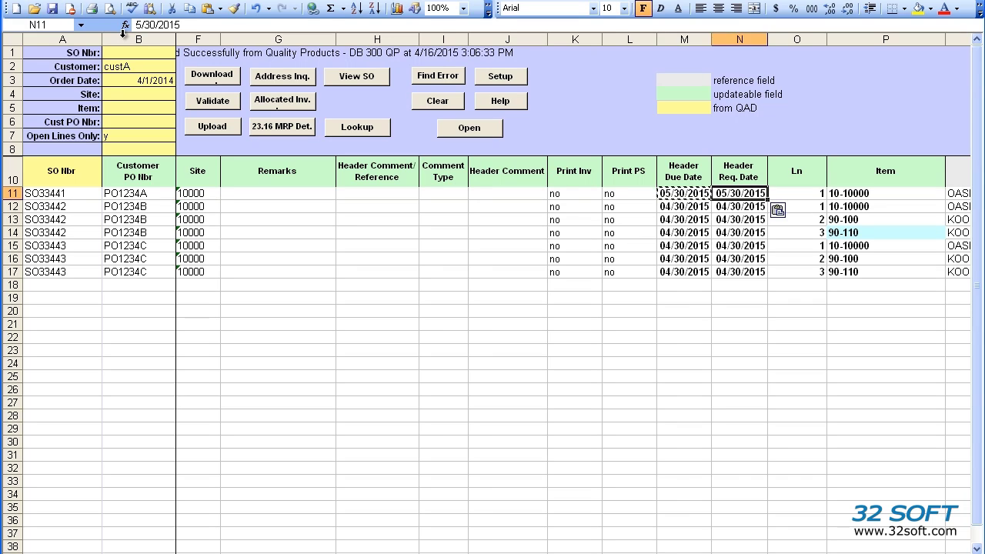
Copy the header due and required dates from row 11 into rows 12 to 17
key(shift+Left)
key(ctrl+c)
key(Down)
key(shift+Down)
key(shift+Right)
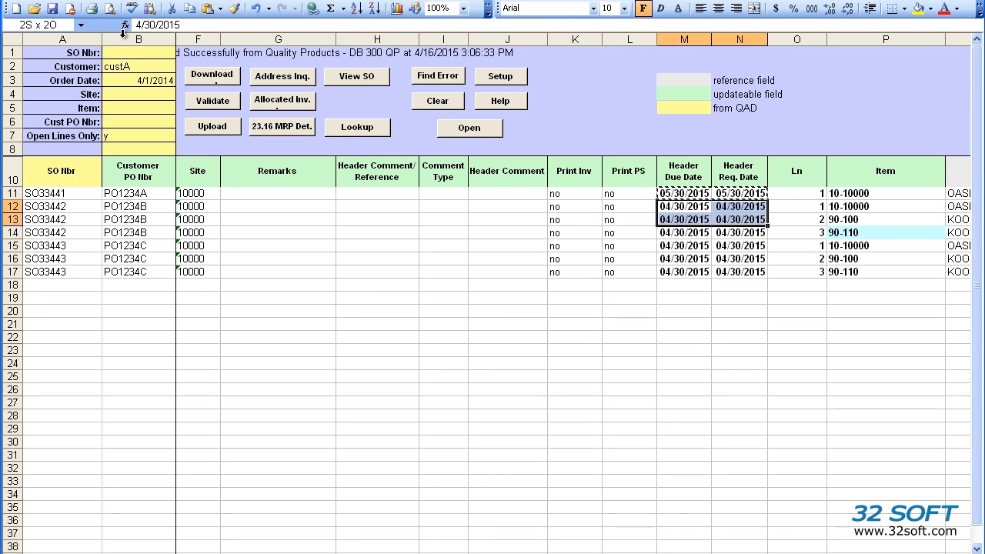
key(shift+Down)
key(shift+Down)
key(shift+Down)
key(shift+Down)
key(ctrl+v)
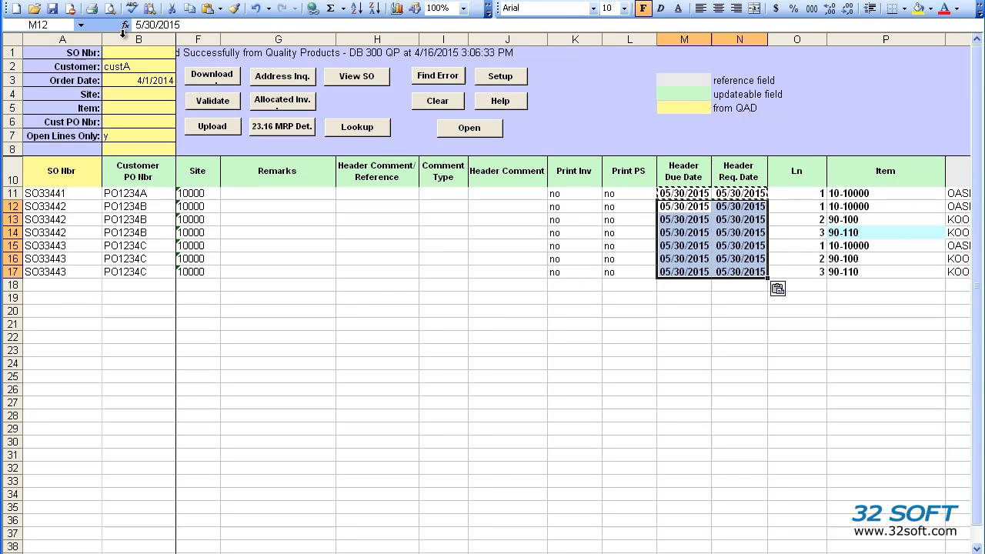
Fill the line due date and required date in rows 11 to 17 with the copied 5/30/2015 dates
key(Right)
key(Right)
key(Right)
key(Right)
key(Right)
key(Right)
key(Right)
key(Right)
key(Right)
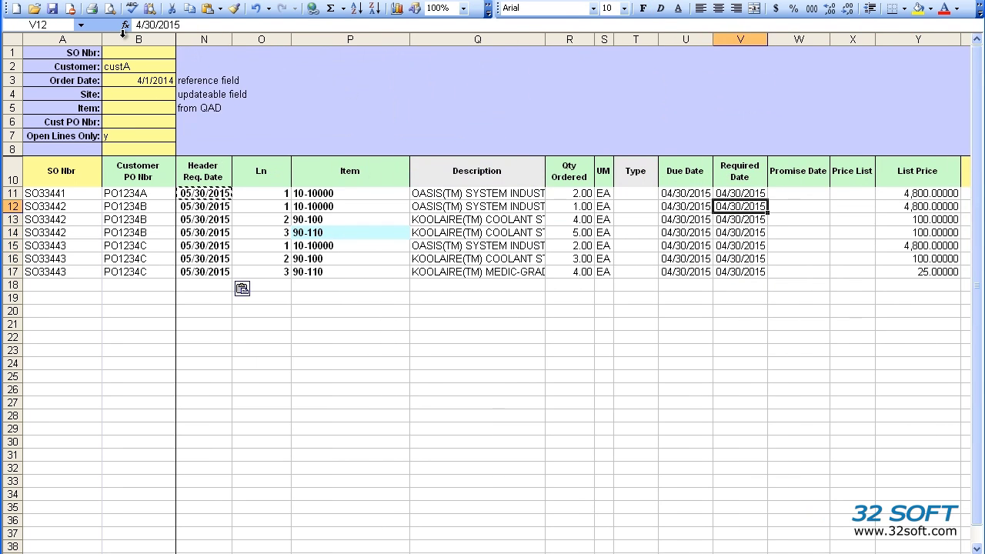
key(Up)
key(Left)
key(shift+Right)
key(shift+Down)
key(shift+Down)
key(shift+Down)
key(shift+Down)
key(shift+Down)
key(shift+Down)
key(ctrl+v)
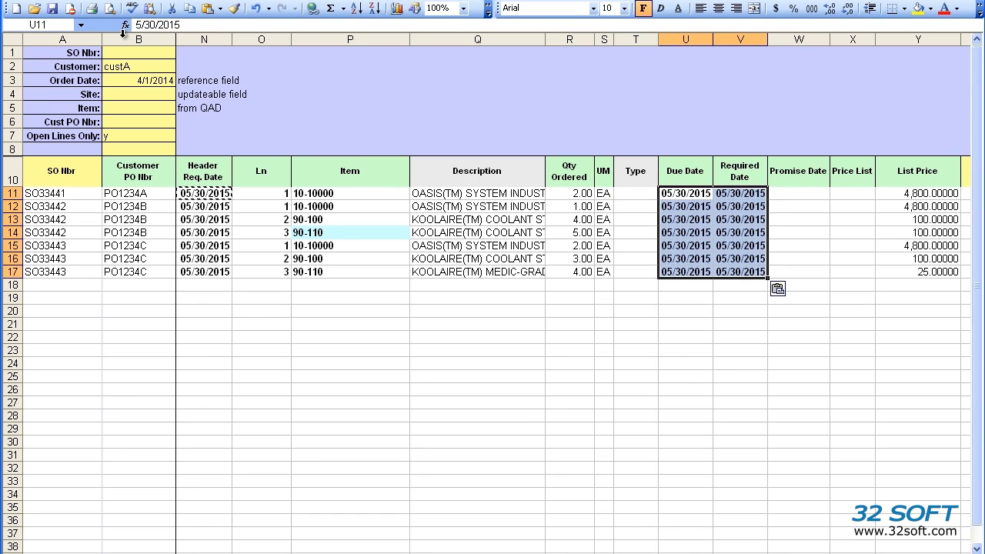
Clear the sales order numbers in rows 11 to 17
key(Left)
key(Left)
key(Left)
key(Left)
key(Left)
key(Left)
key(Left)
key(Left)
key(Left)
key(Left)
key(Left)
key(Left)
key(Left)
key(Left)
key(Left)
key(Left)
key(Left)
key(Left)
key(Left)
key(Left)
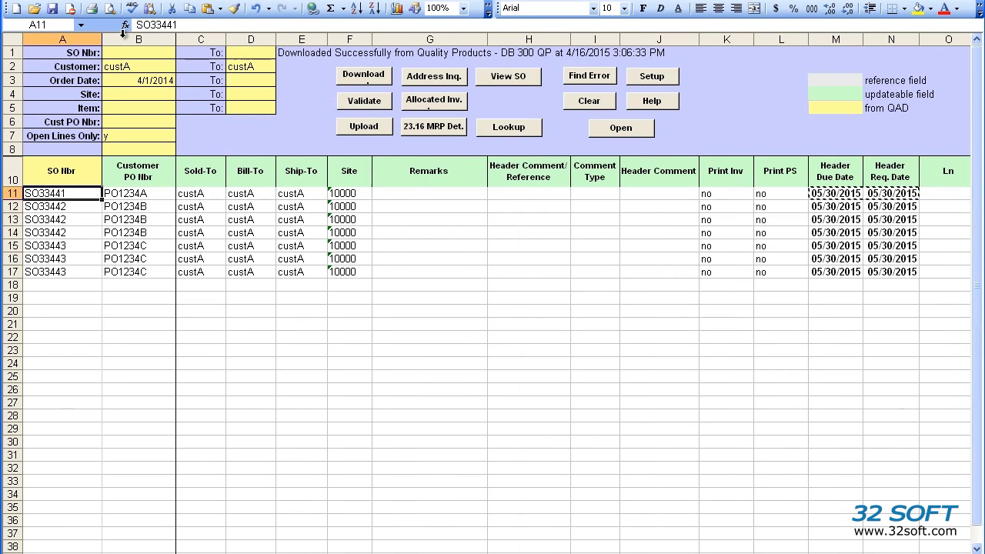
key(shift+Down)
key(shift+Down)
key(shift+Down)
key(shift+Down)
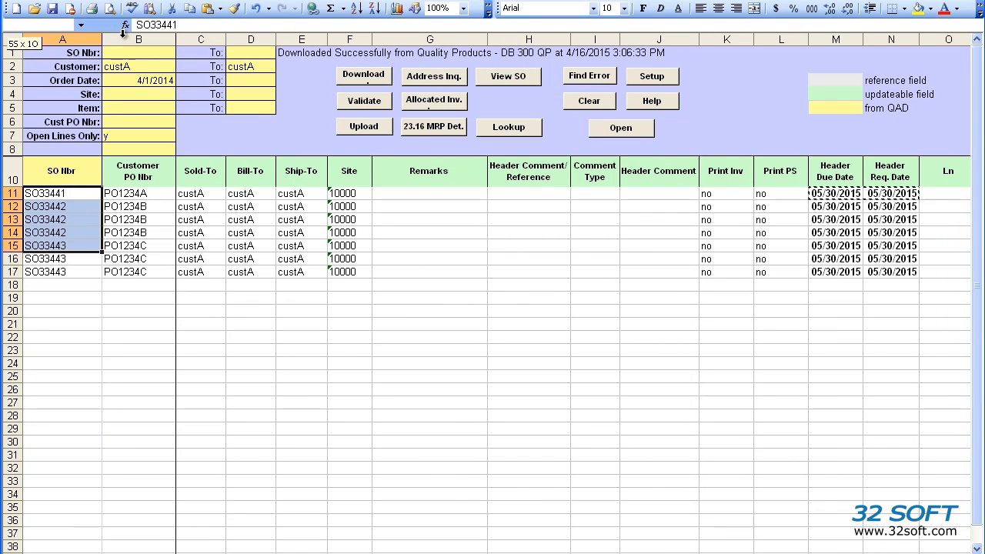
key(shift+Down)
key(shift+Down)
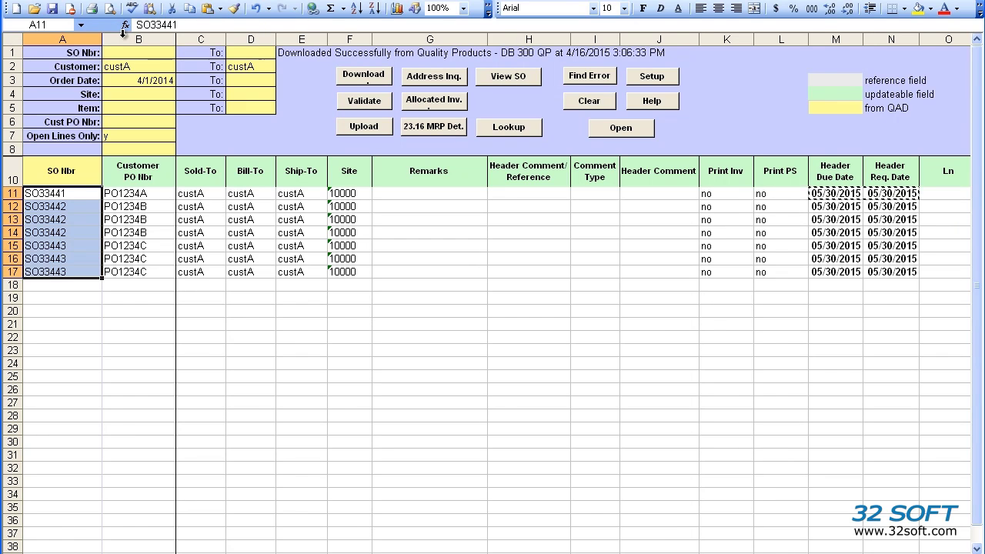
key(Delete)
key(Right)
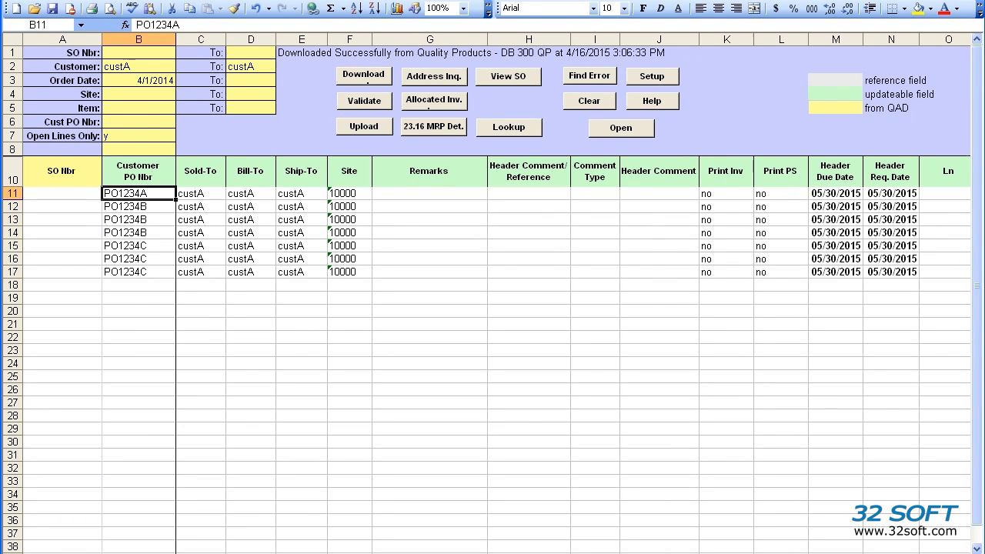
Set the ShipVia code to LTL in rows 11 and 14
scroll(573, 354, right, 8)
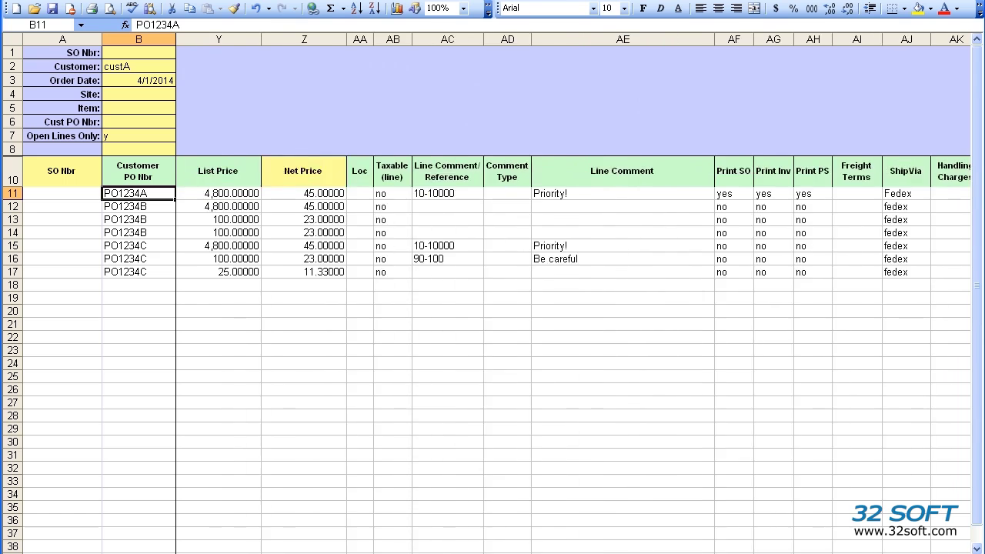
scroll(573, 354, right, 1)
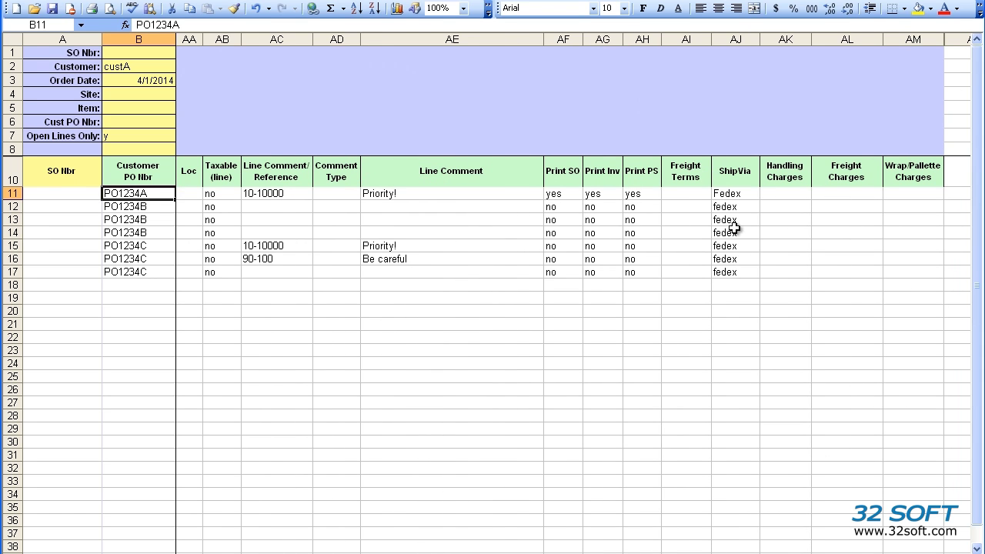
click(736, 194)
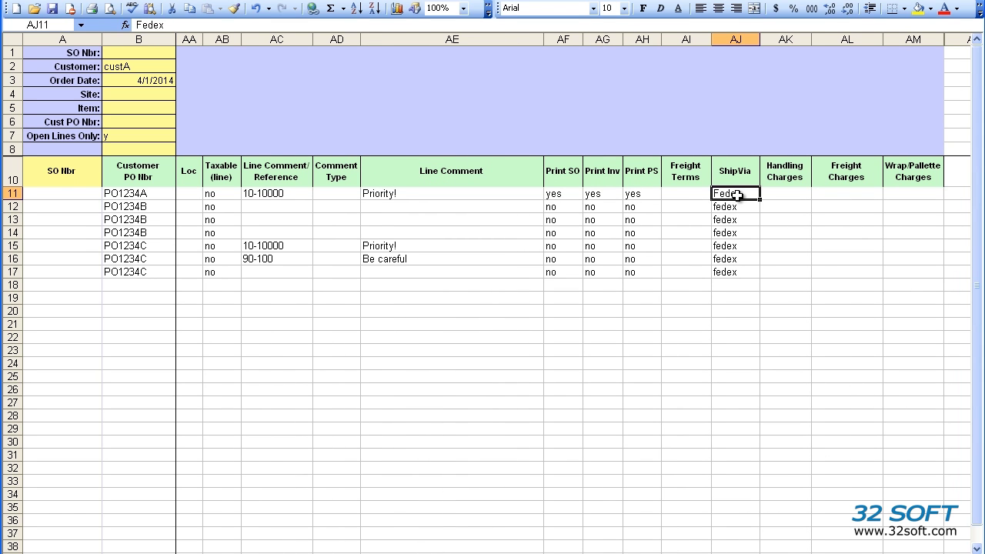
text(LTL)
key(Down)
key(Down)
key(Down)
text(LTL)
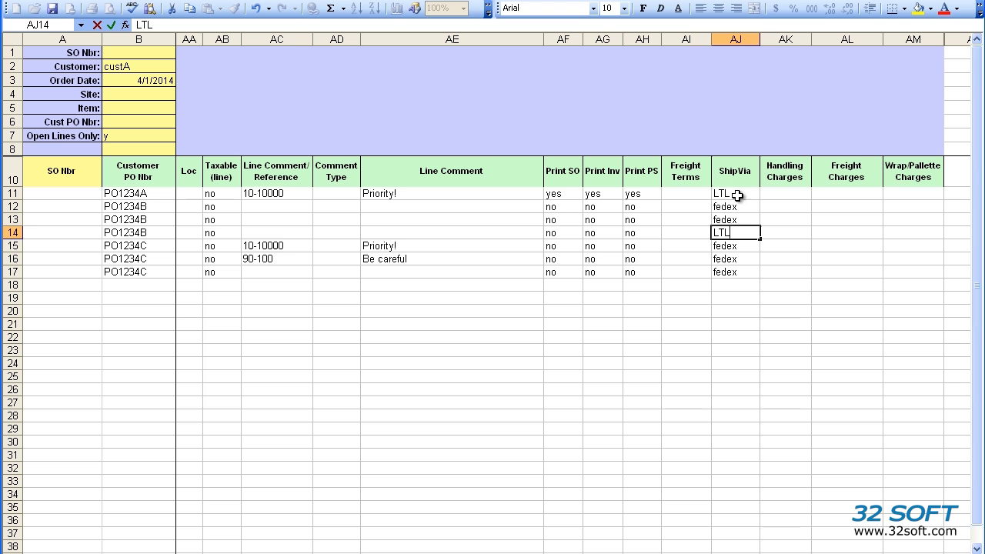
key(Return)
Validate the order data against QAD and close the status report
scroll(737, 197, left, 8)
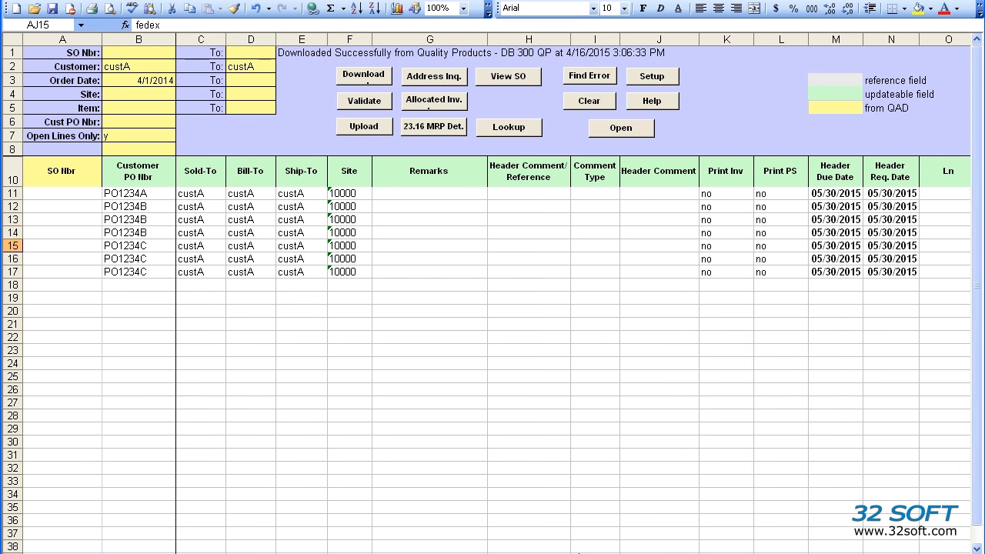
click(362, 105)
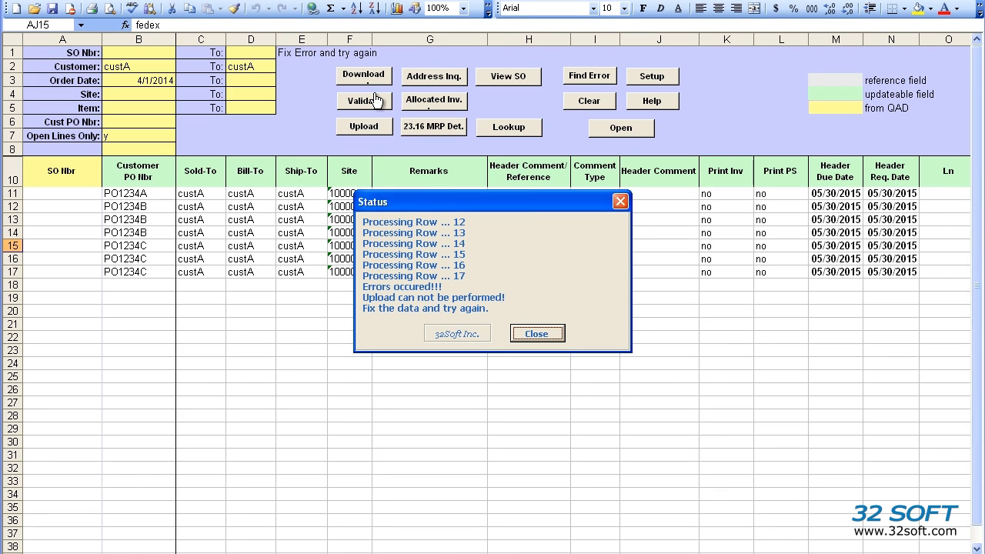
click(550, 333)
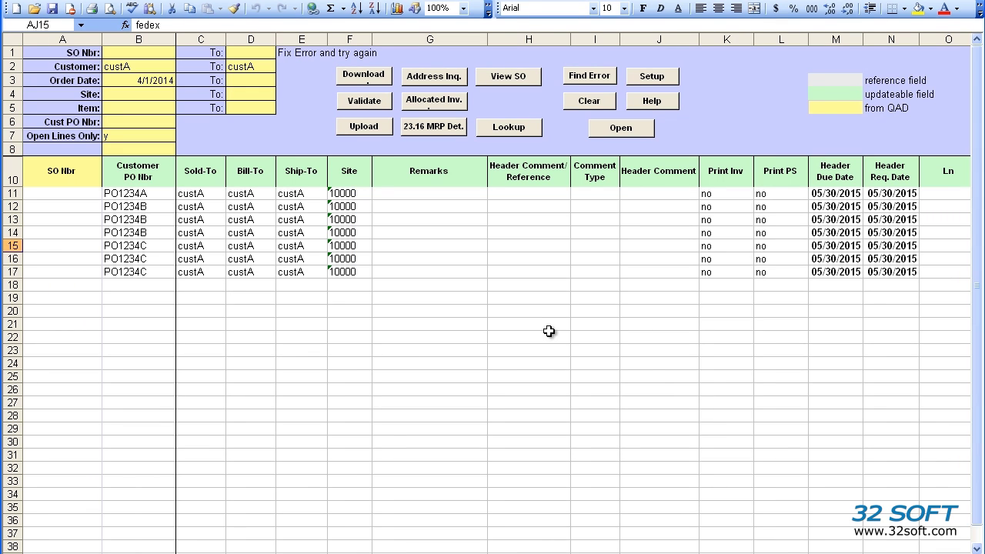
Find the flagged line comment references and clear them in rows 11 to 16
click(599, 78)
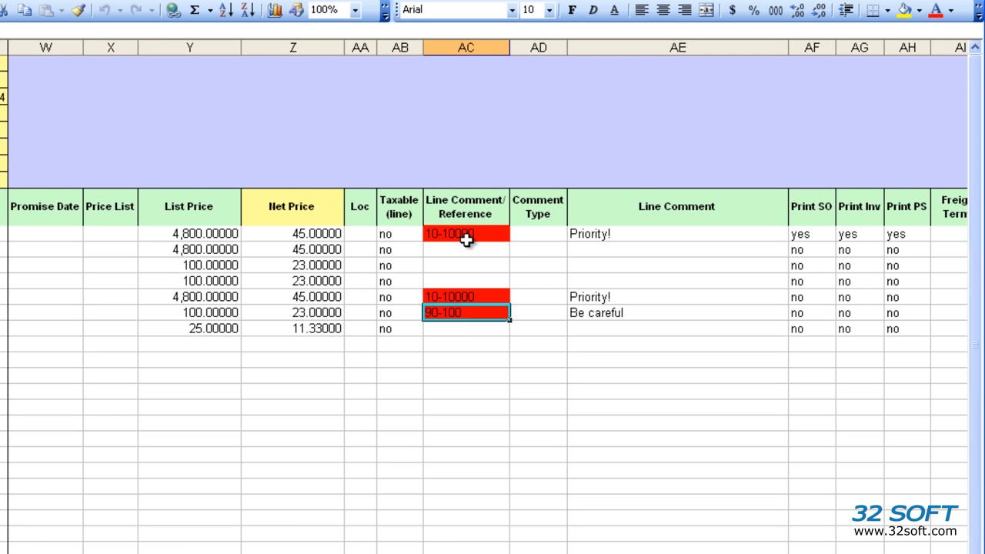
mouse_move(466, 238)
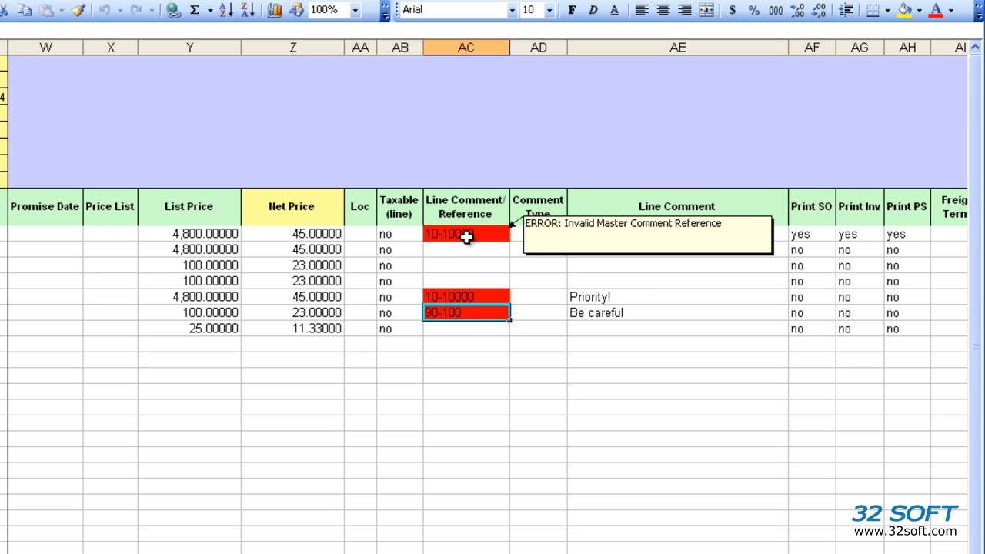
drag(466, 238, 477, 319)
key(Delete)
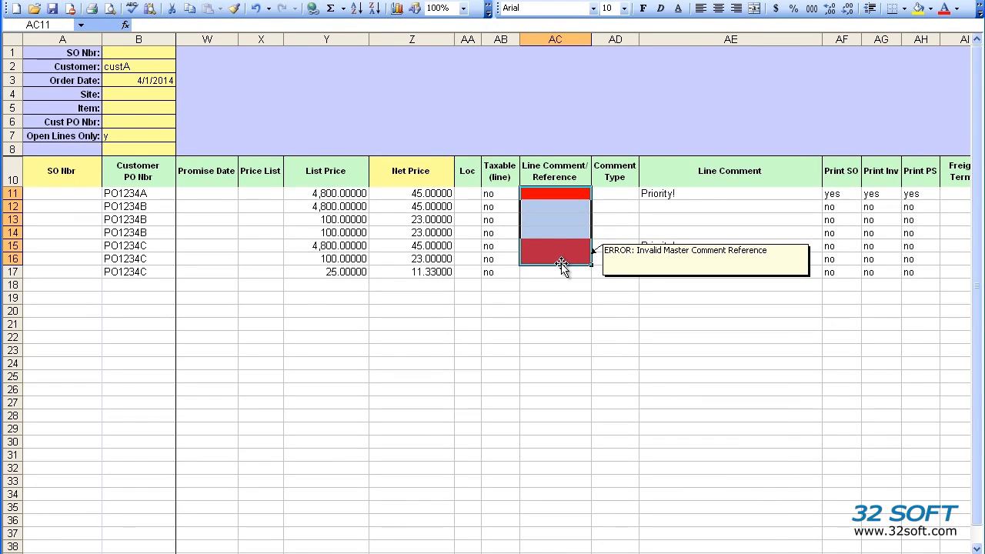
Find the flagged ShipVia error and change the ShipVia code to Fedex in rows 11 and 14
drag(770, 548, 670, 550)
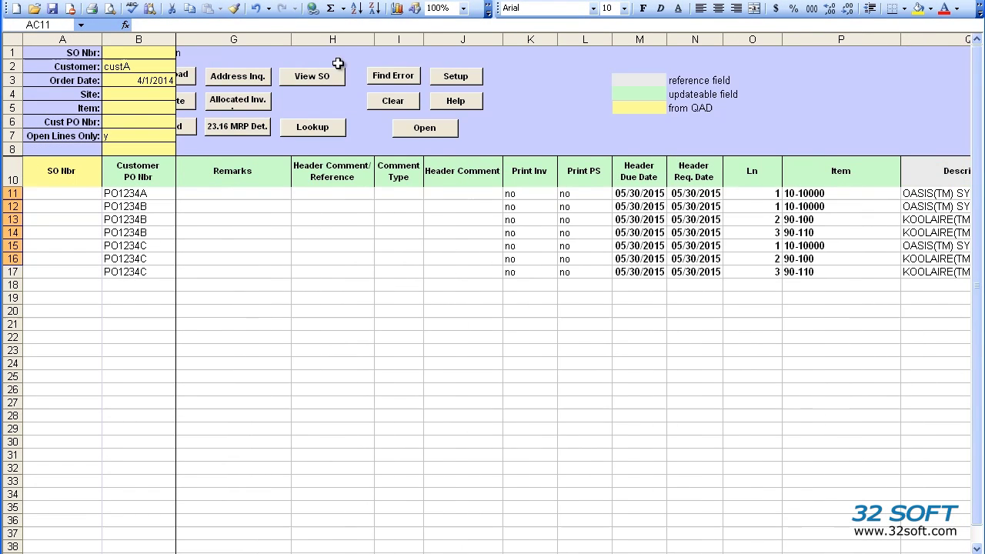
click(393, 76)
double_click(555, 193)
key(Escape)
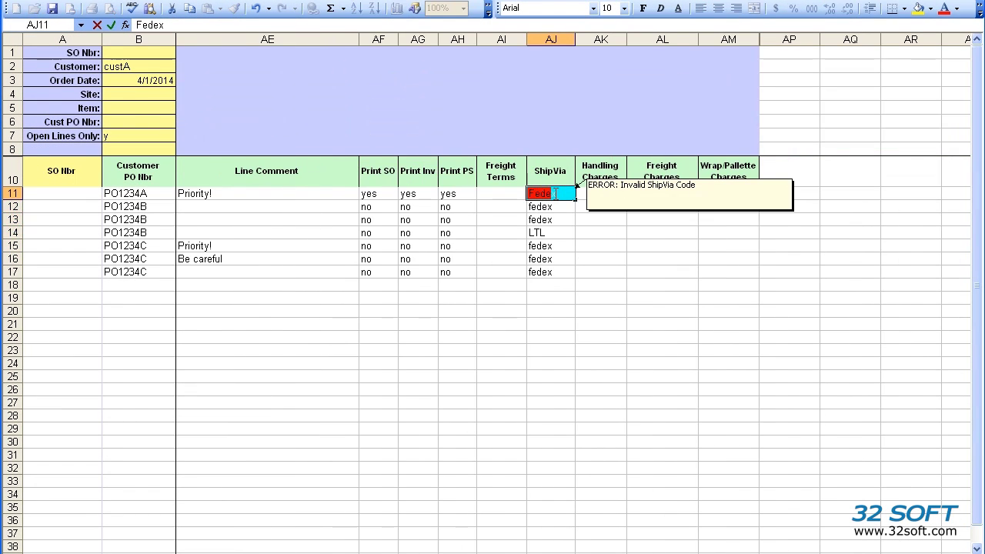
key(Down)
key(Down)
key(Down)
text(F)
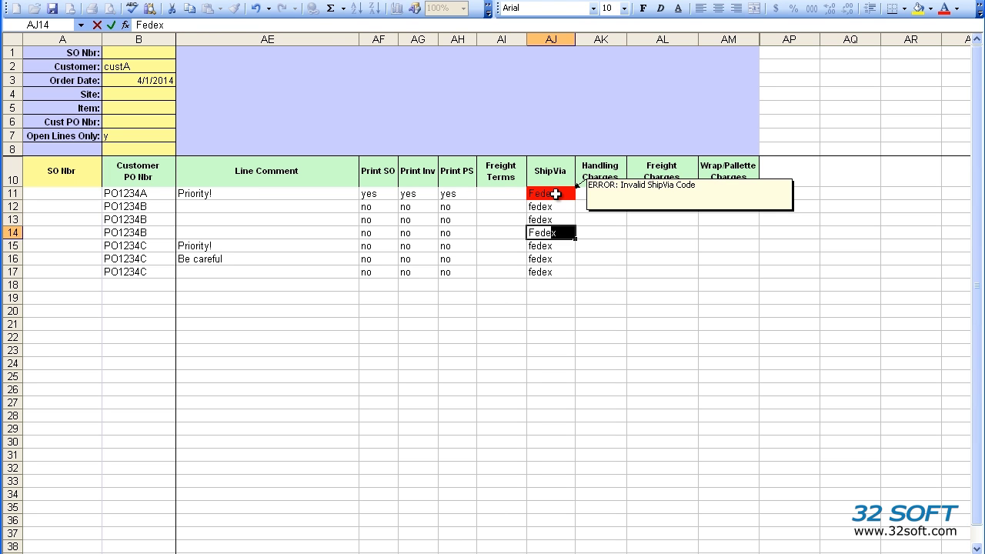
key(Return)
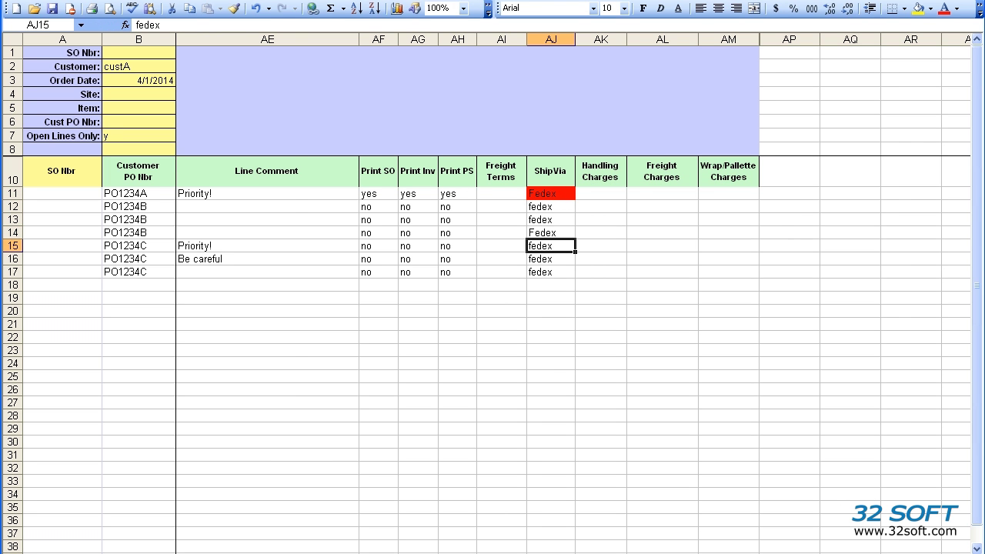
Validate the corrected order lines again and close the status report
scroll(493, 307, left, 10)
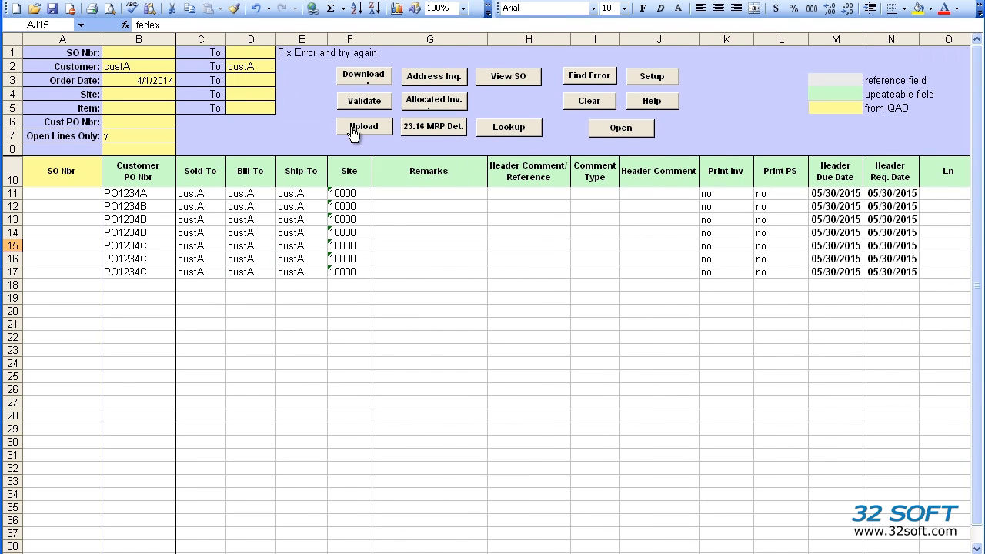
click(363, 103)
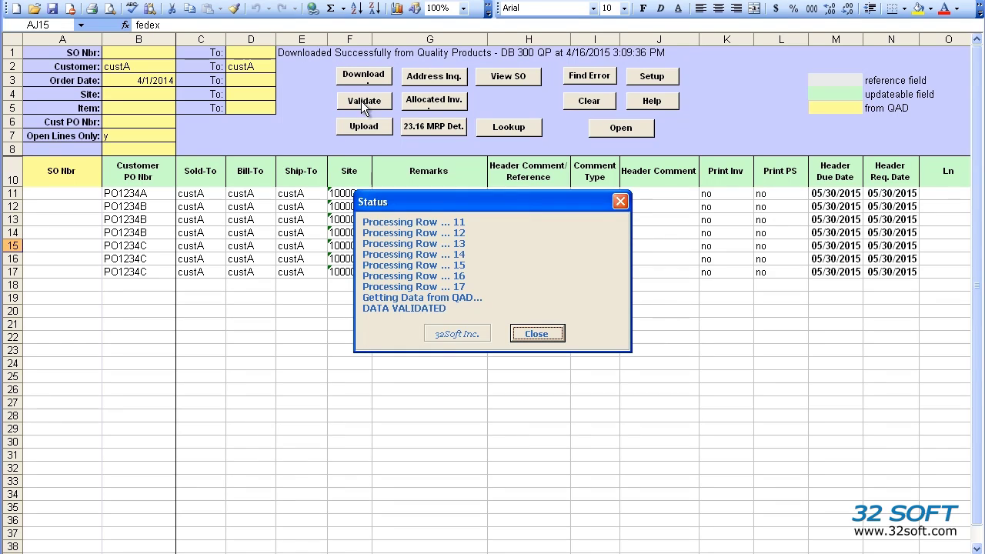
click(557, 336)
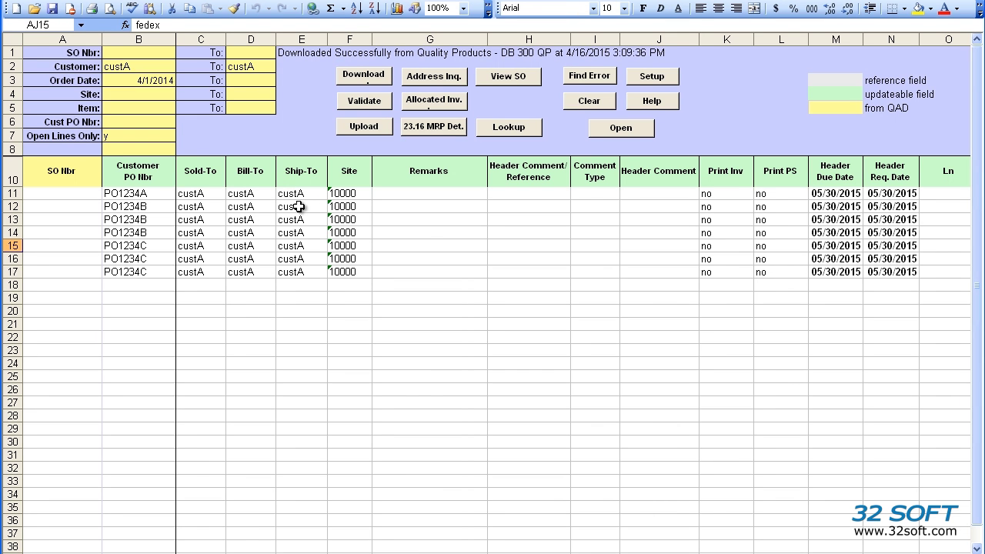
Upload the validated lines to QAD as new sales orders and close the status report
scroll(573, 354, right, 8)
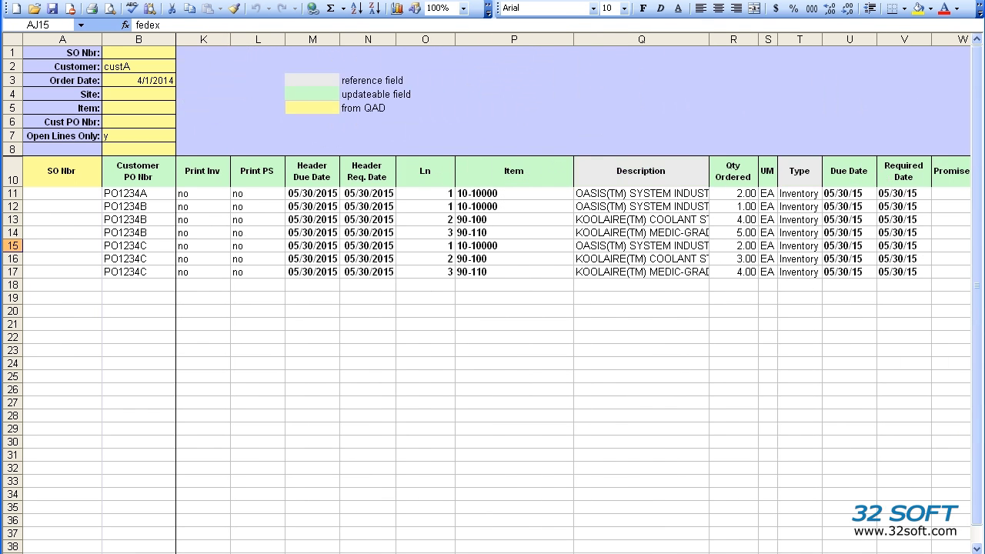
scroll(574, 353, right, 5)
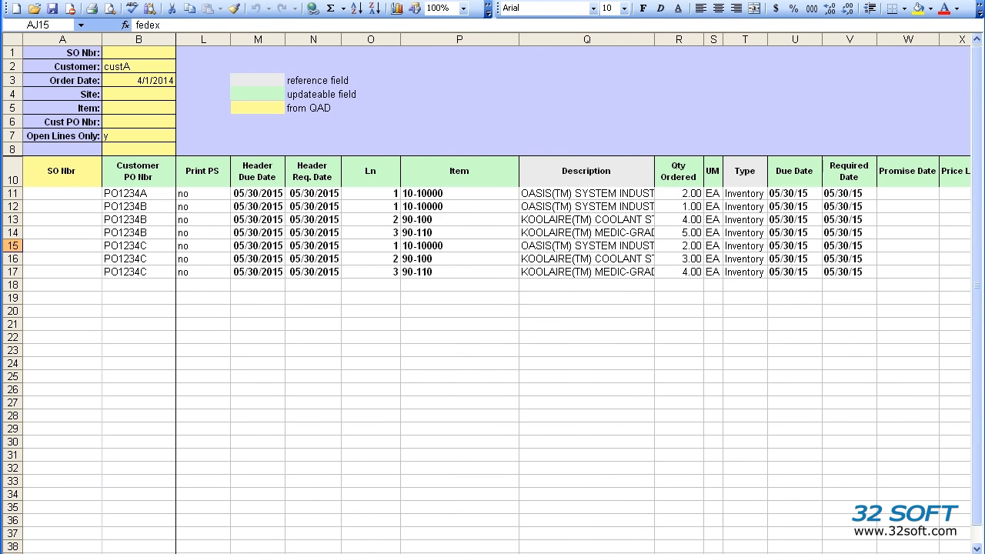
scroll(573, 354, right, 6)
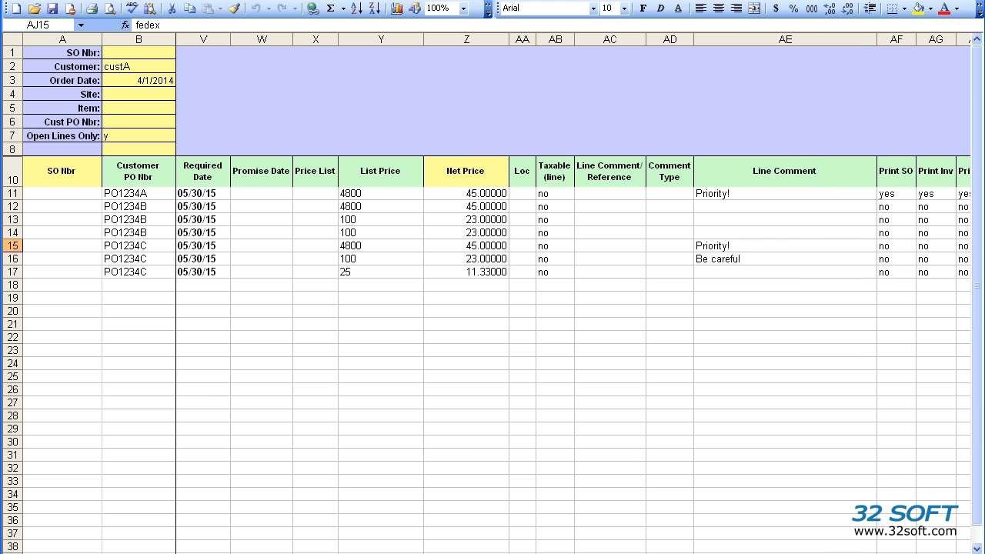
scroll(573, 354, right, 5)
scroll(573, 354, left, 7)
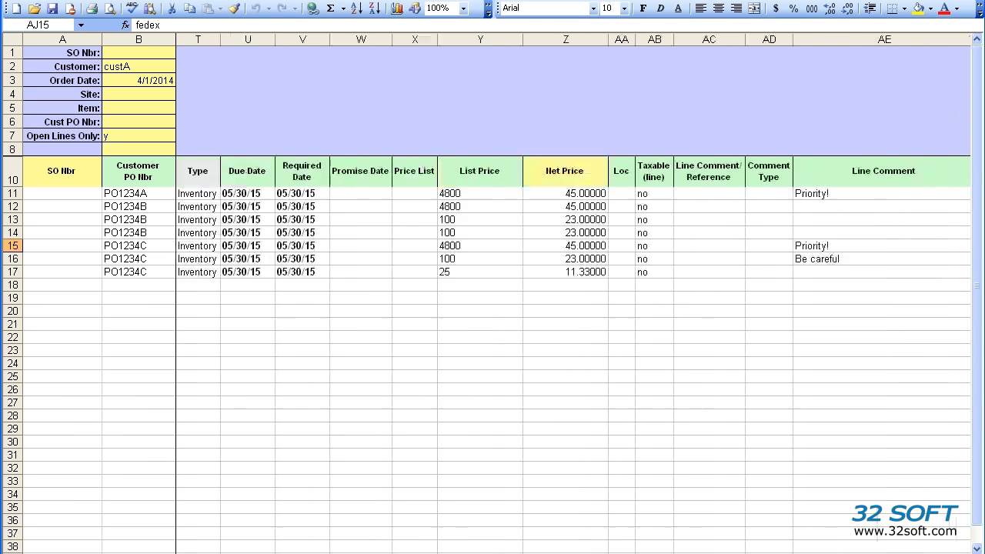
scroll(594, 548, left, 10)
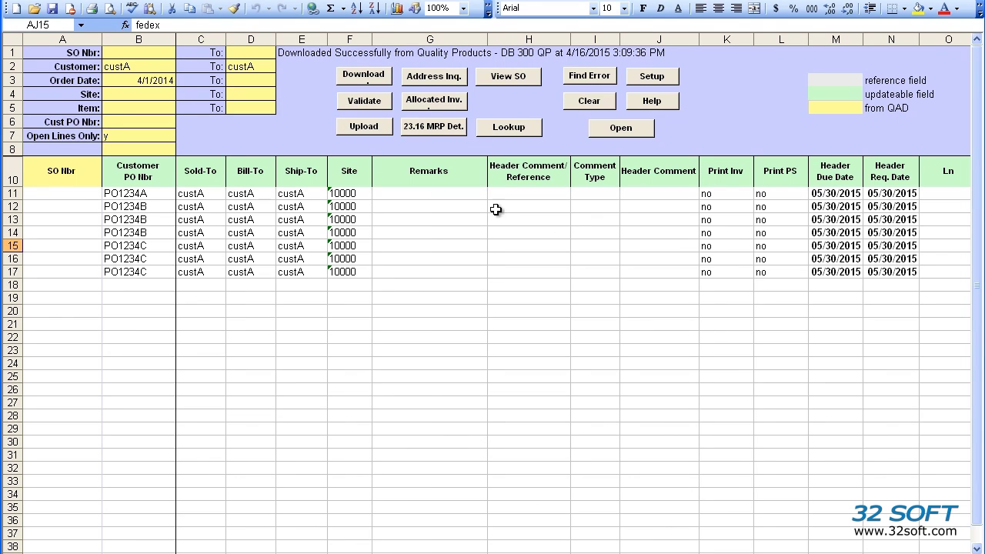
click(374, 129)
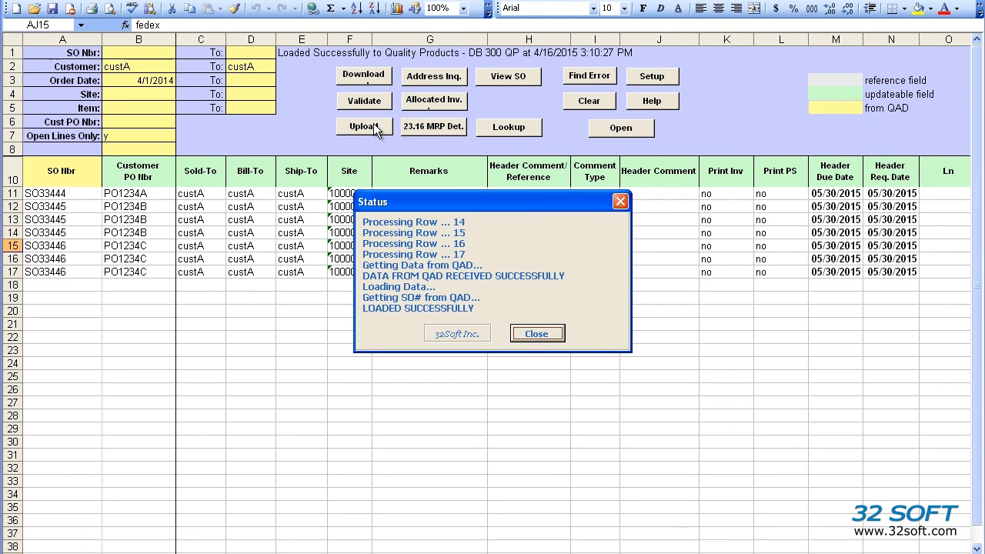
click(550, 336)
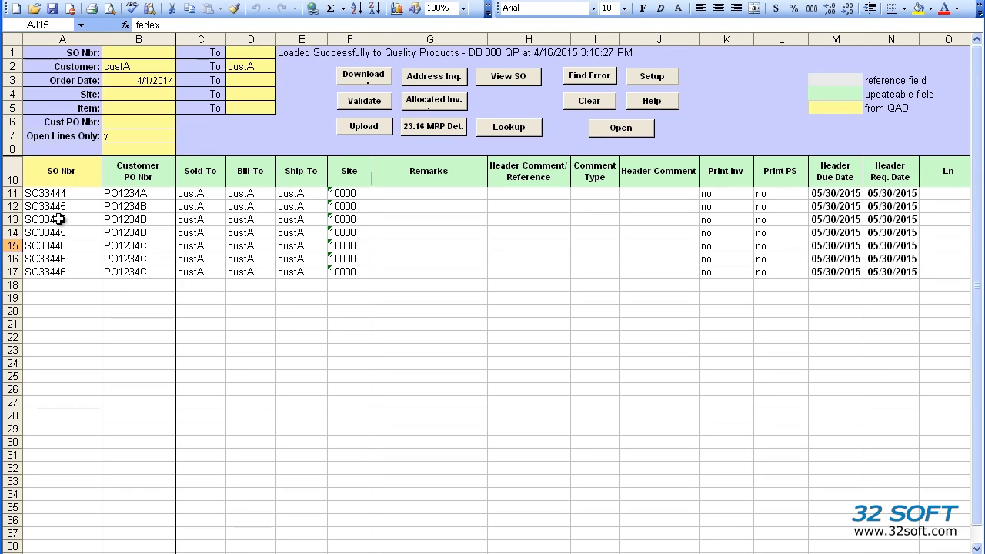
View the QAD sales order output for the order in row 13, closing it when done
click(56, 219)
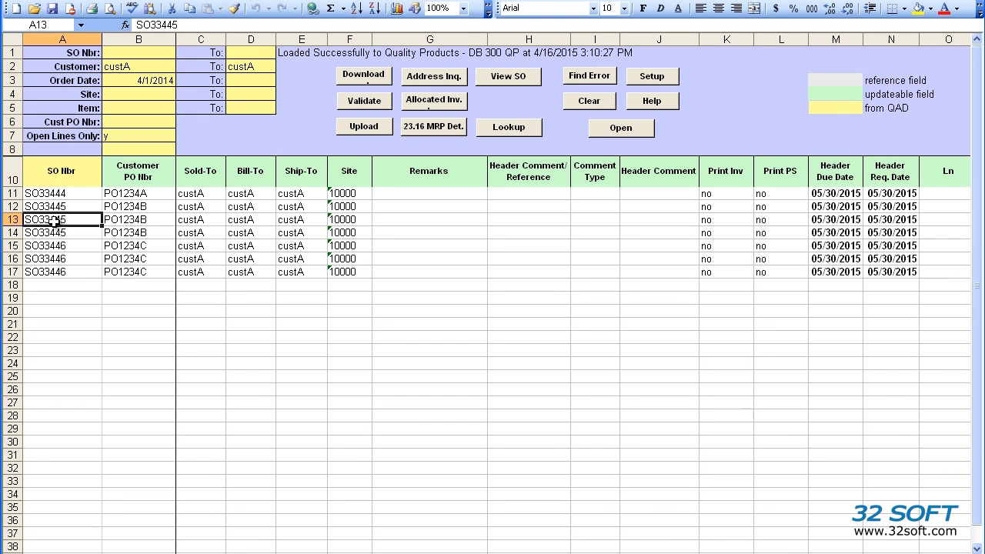
click(508, 78)
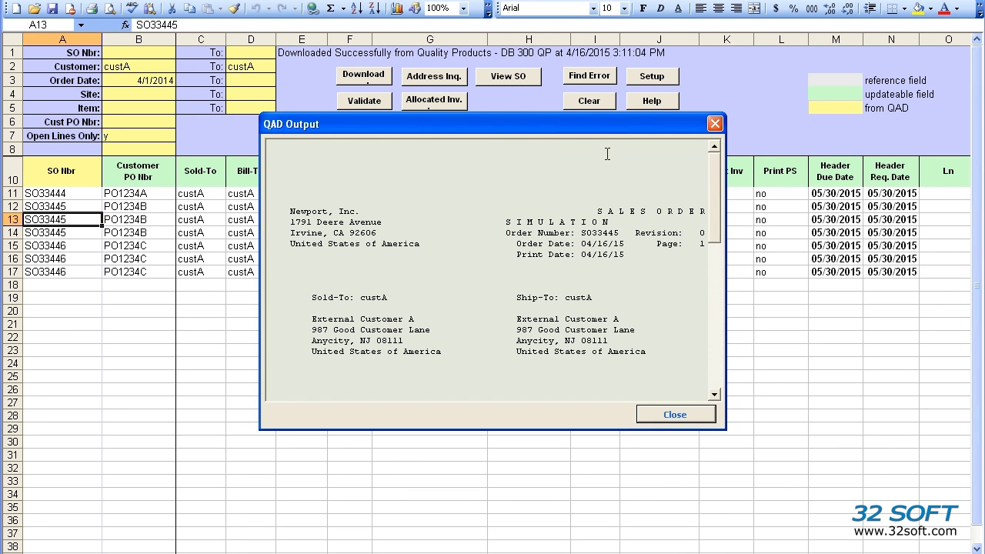
drag(718, 164, 724, 194)
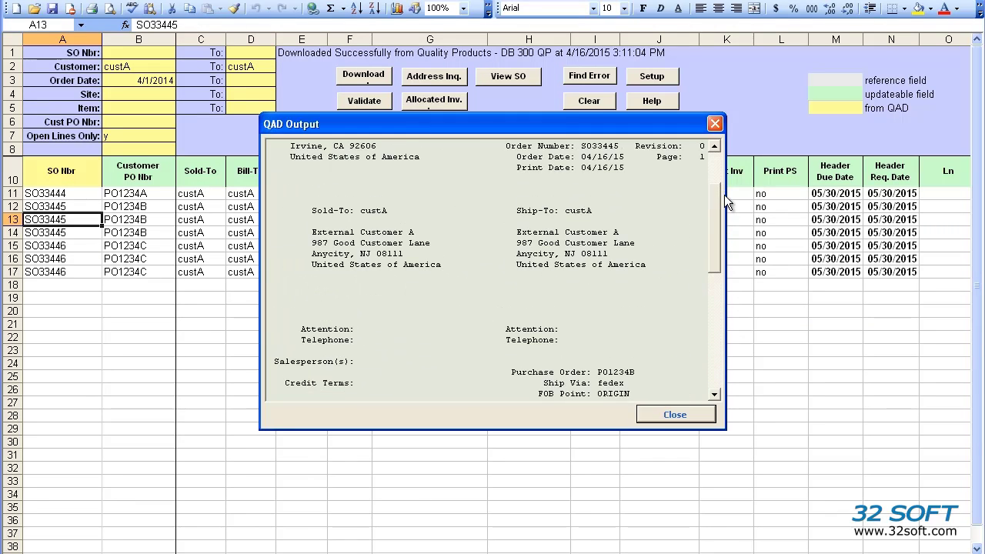
click(714, 125)
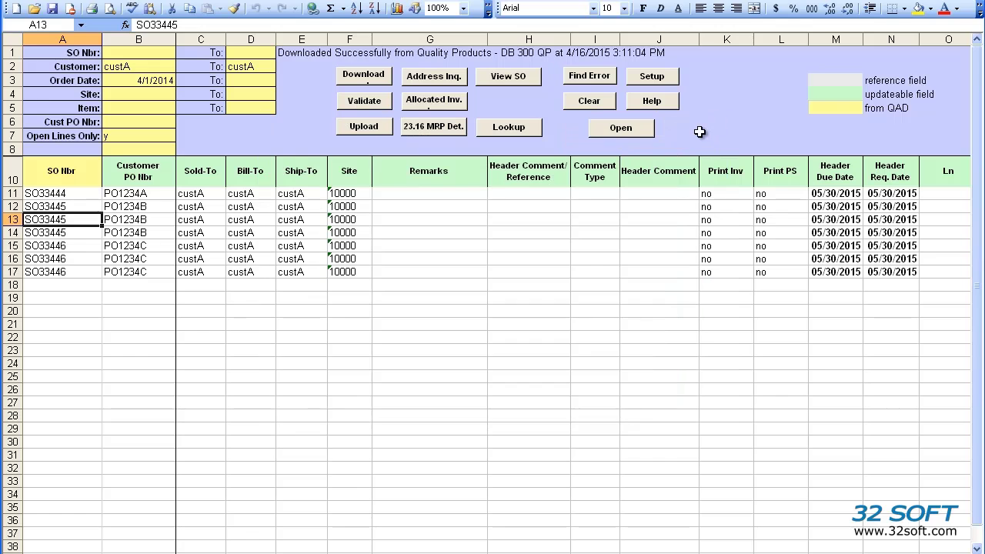